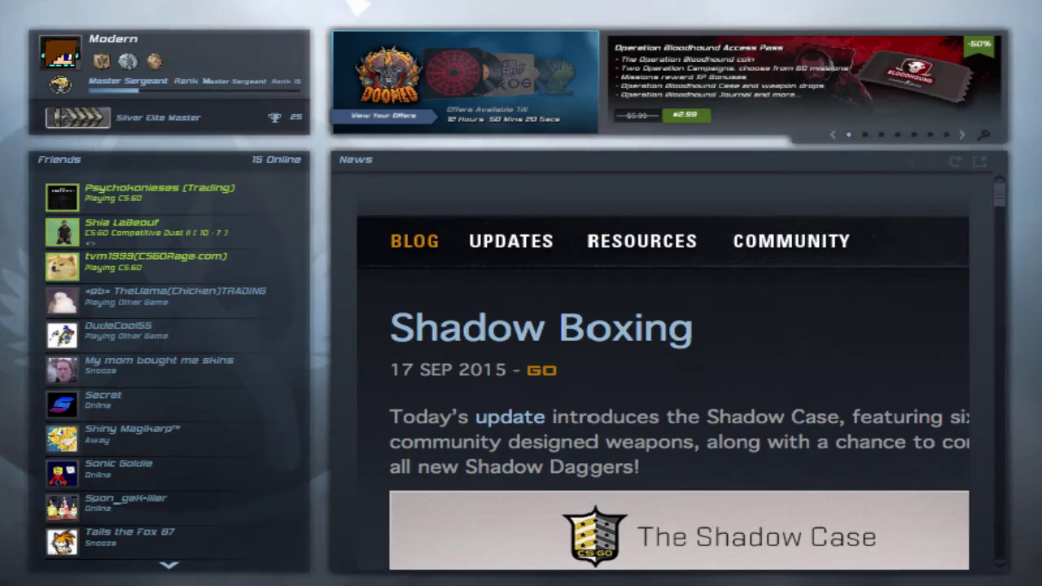
Step: Leave the CS:GO main menu and show all open windows in Mission Control
key("ctrl+Up")
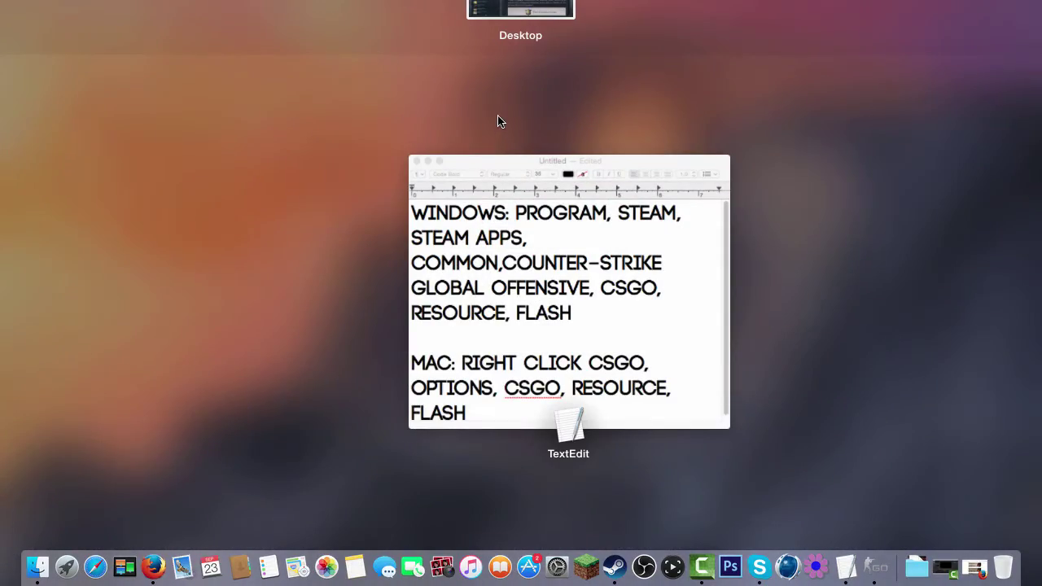
Step: Return to the TextEdit notes and point out the Windows and Mac flash-folder paths
left_click(495, 173)
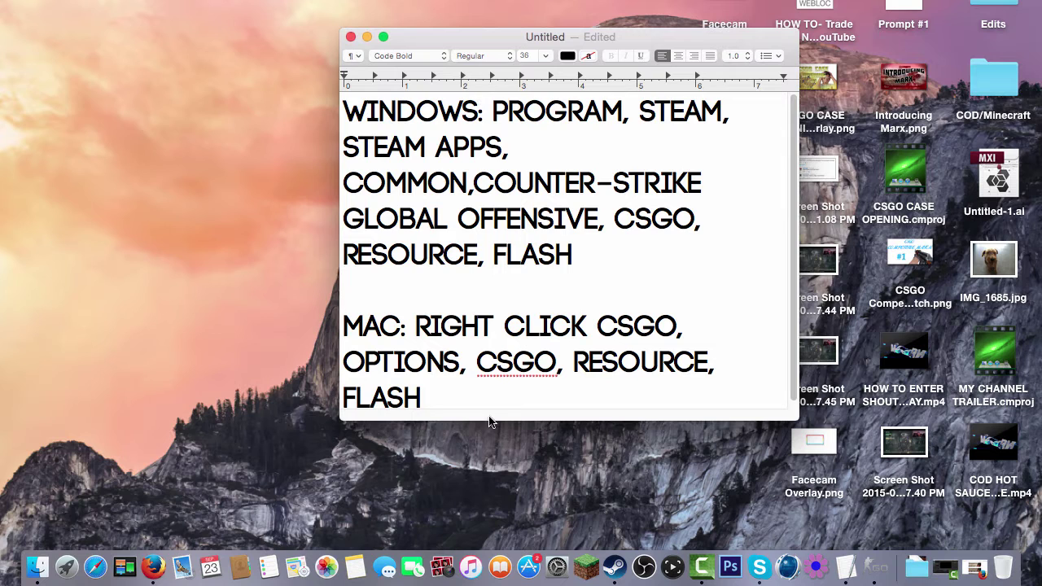
left_click(491, 457)
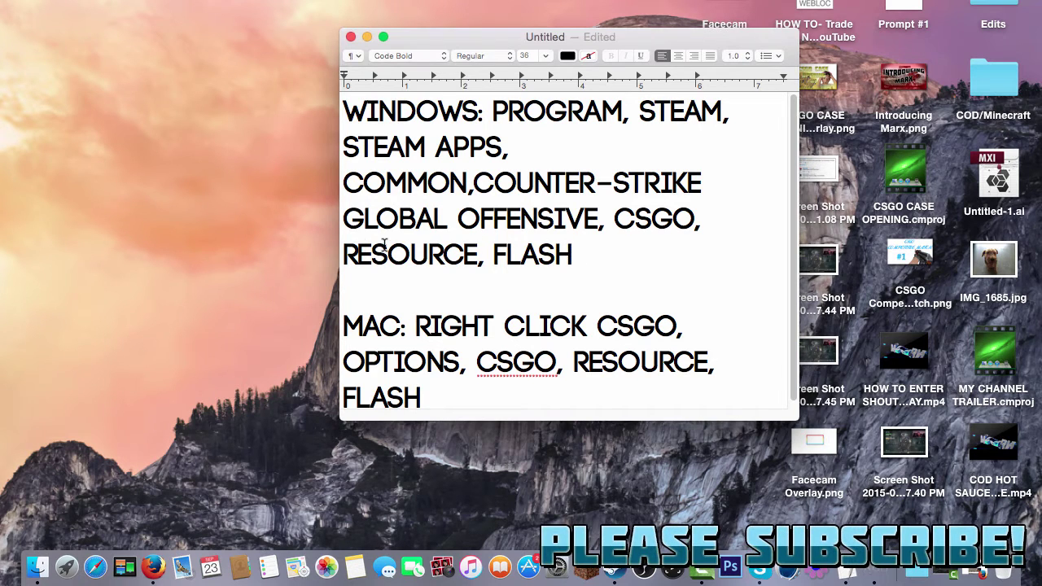
left_click(313, 245)
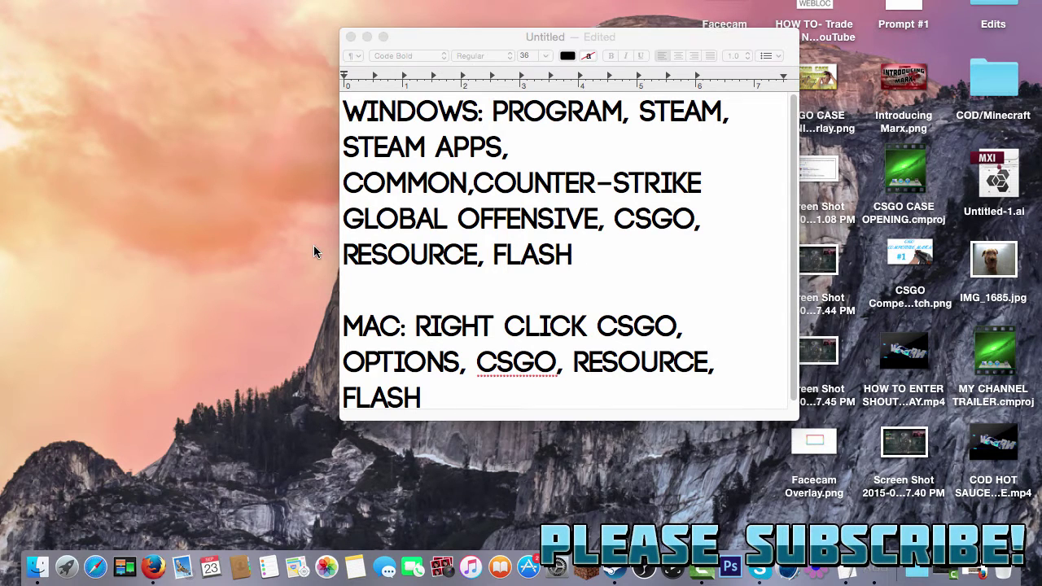
left_click(570, 257)
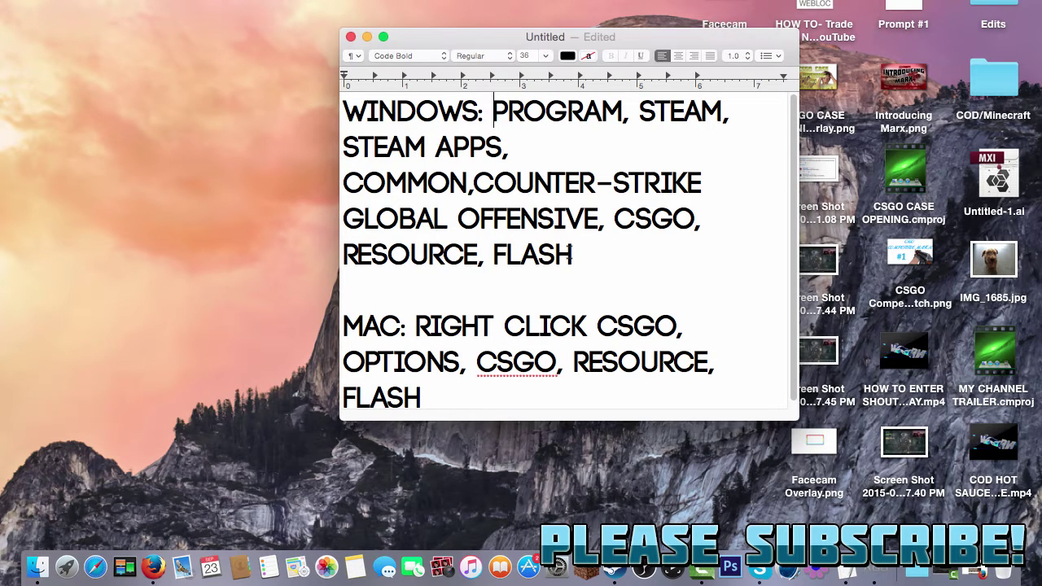
left_click(250, 269)
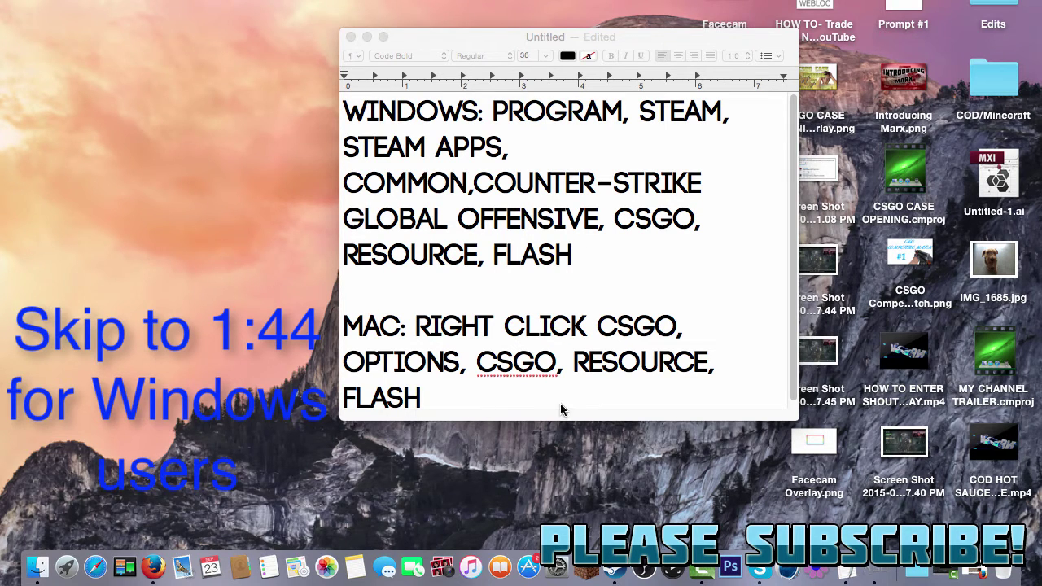
Step: Reveal the CS:GO installation folder in Finder from the Dock icon's Options menu
right_click(876, 573)
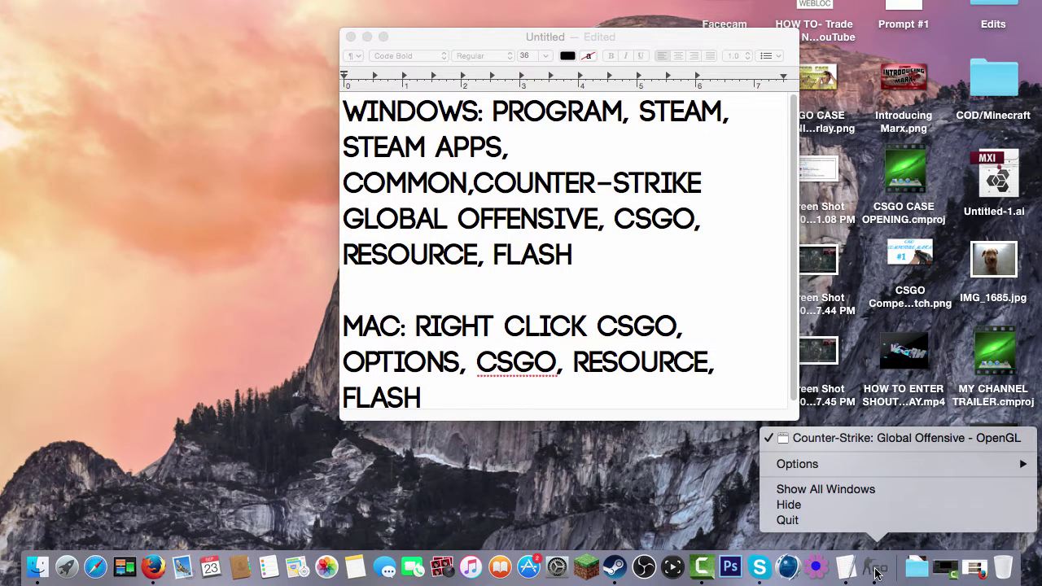
mouse_move(902, 466)
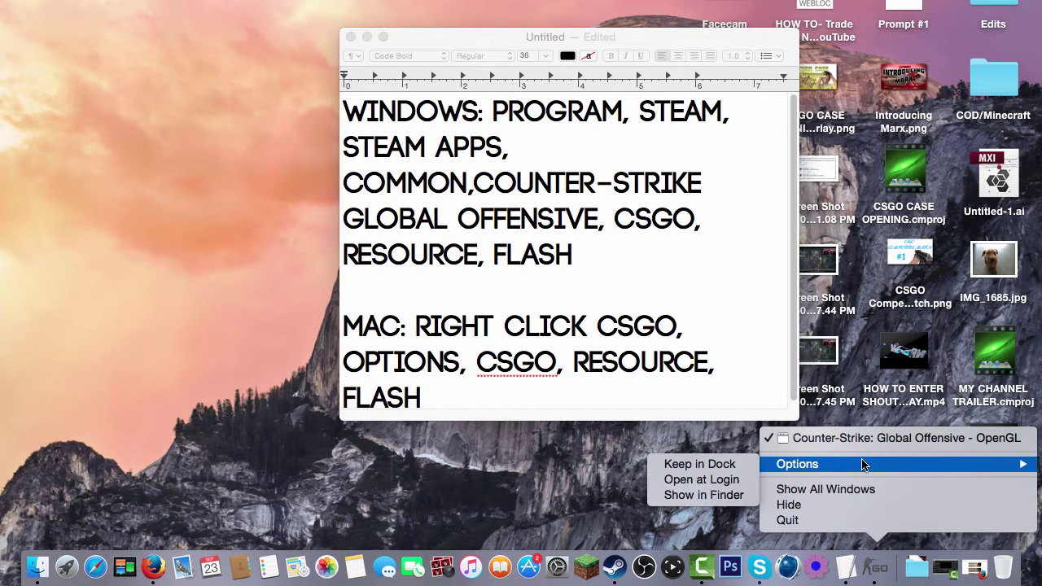
left_click(706, 496)
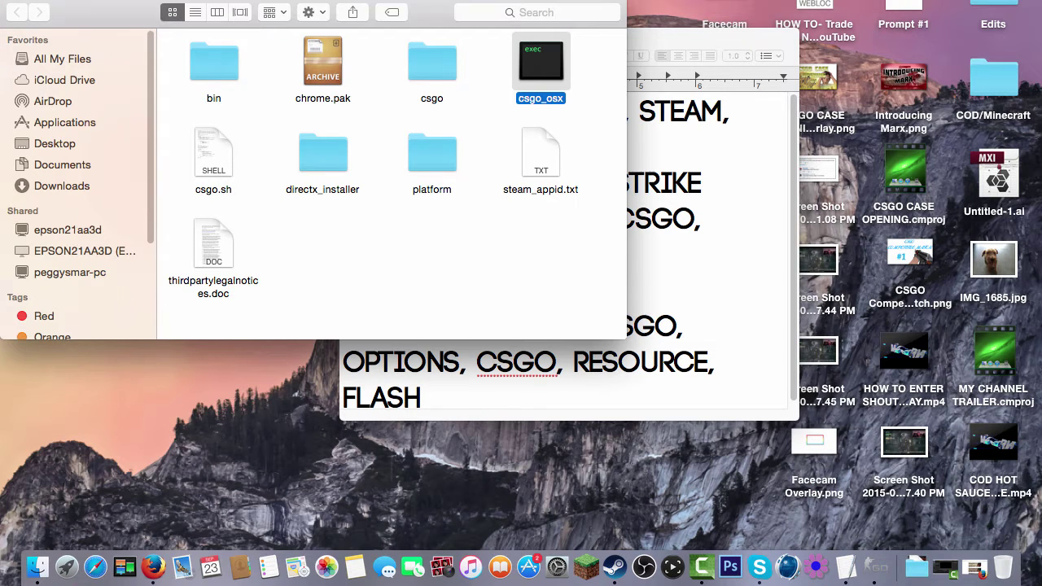
left_click_drag(123, 11, 332, 0)
Step: Navigate into csgo, then resource, then flash
double_click(654, 37)
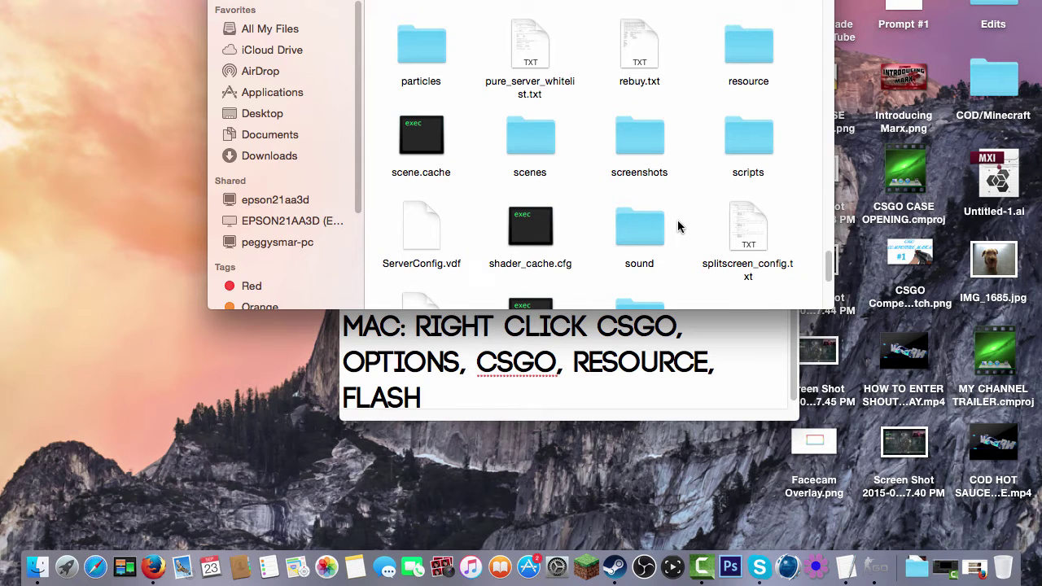
scroll(675, 224, "down", 5)
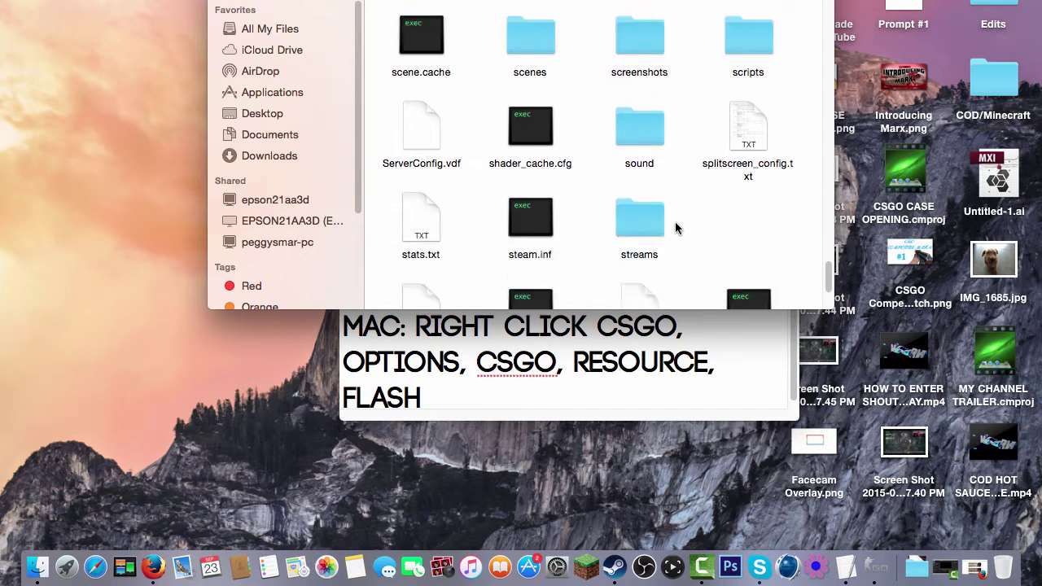
scroll(675, 224, "up", 15)
scroll(675, 228, "up", 5)
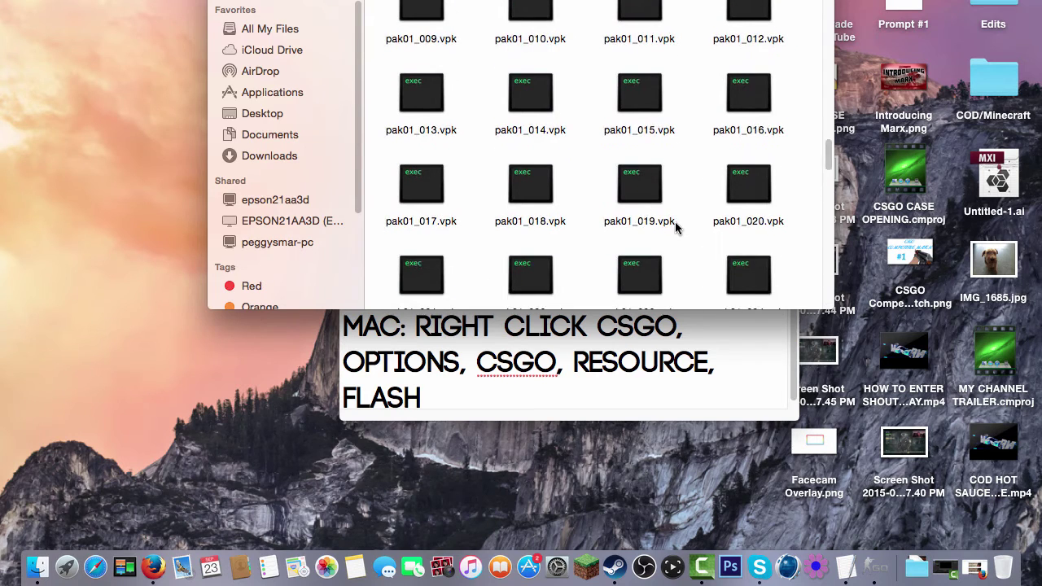
scroll(675, 228, "down", 15)
scroll(675, 228, "up", 5)
scroll(675, 228, "up", 8)
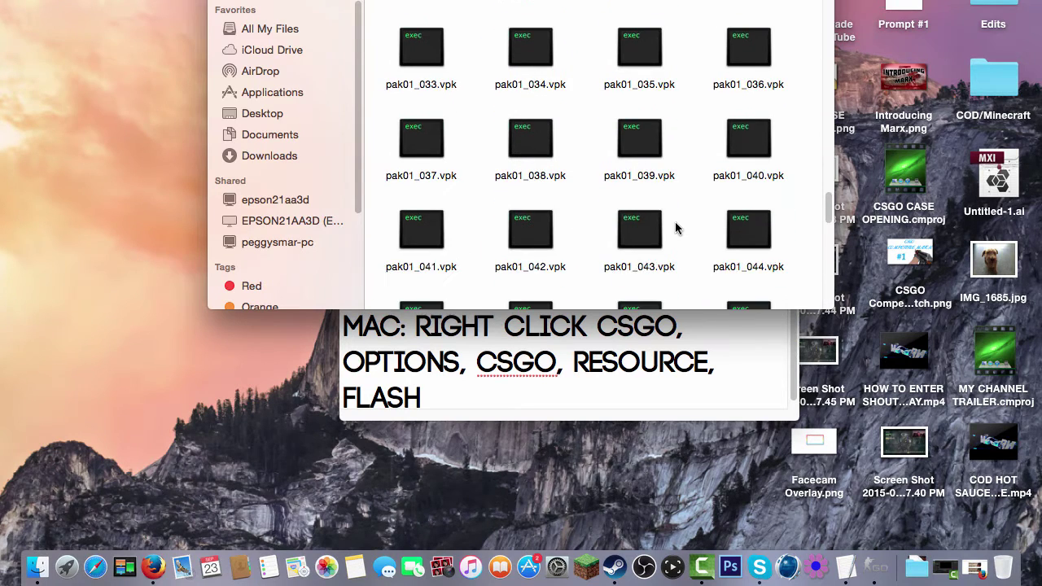
scroll(675, 228, "down", 15)
scroll(675, 228, "up", 5)
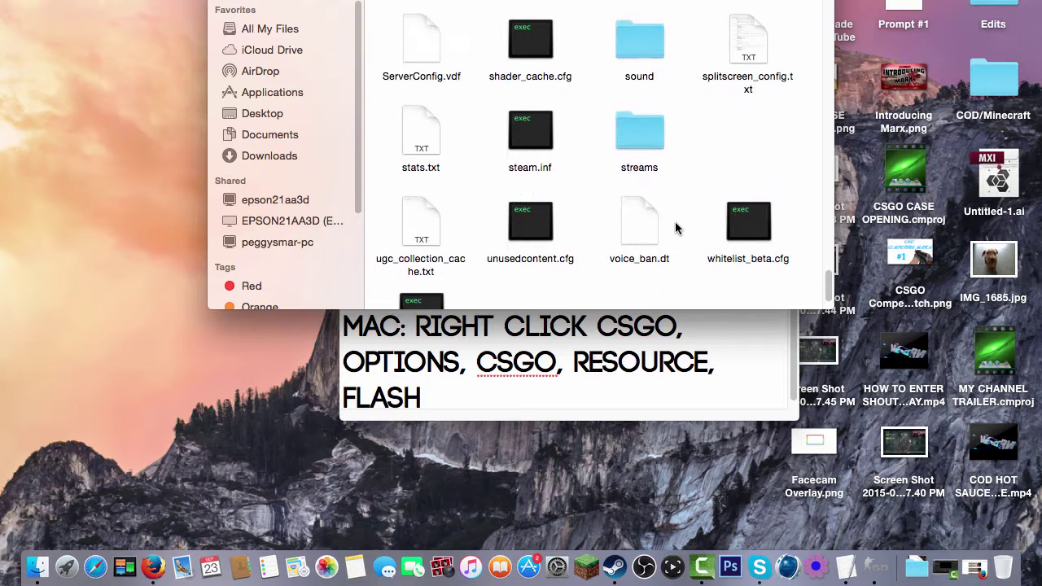
double_click(737, 149)
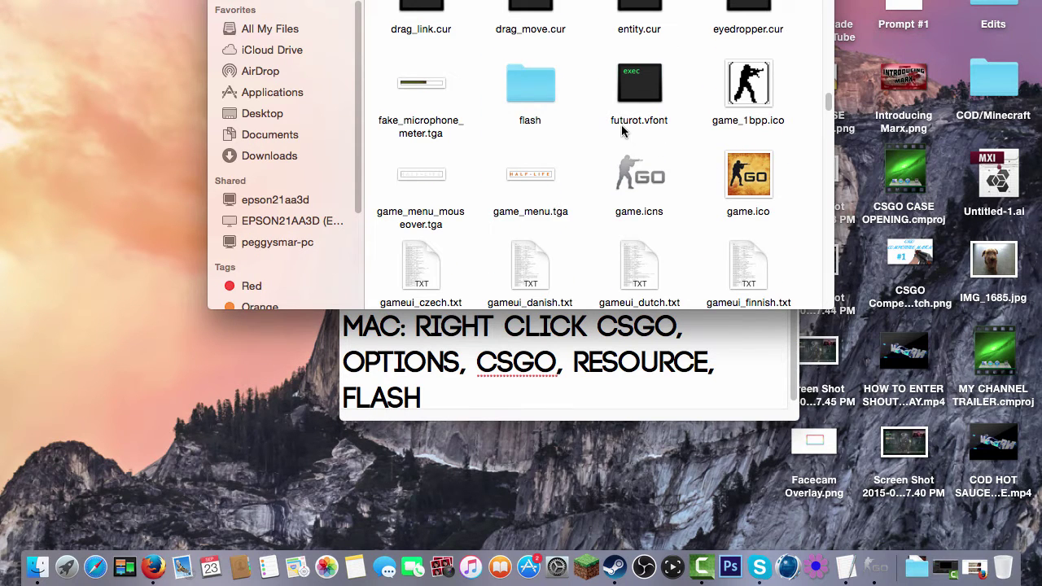
double_click(544, 83)
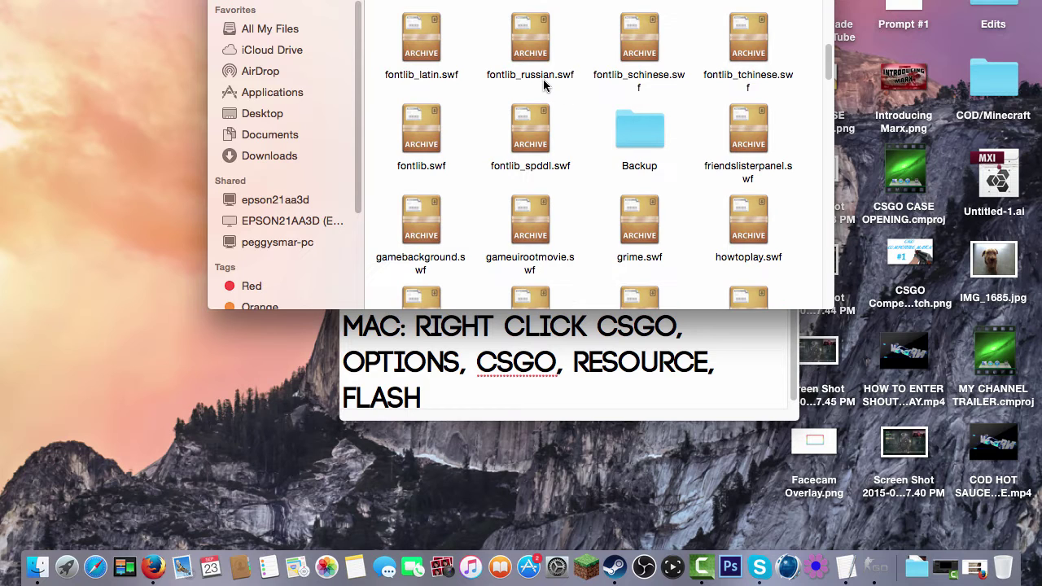
Step: Delete 'OPTIONS' from the Mac path line in the TextEdit note
left_click(449, 381)
left_click_drag(478, 362, 333, 353)
key("BackSpace")
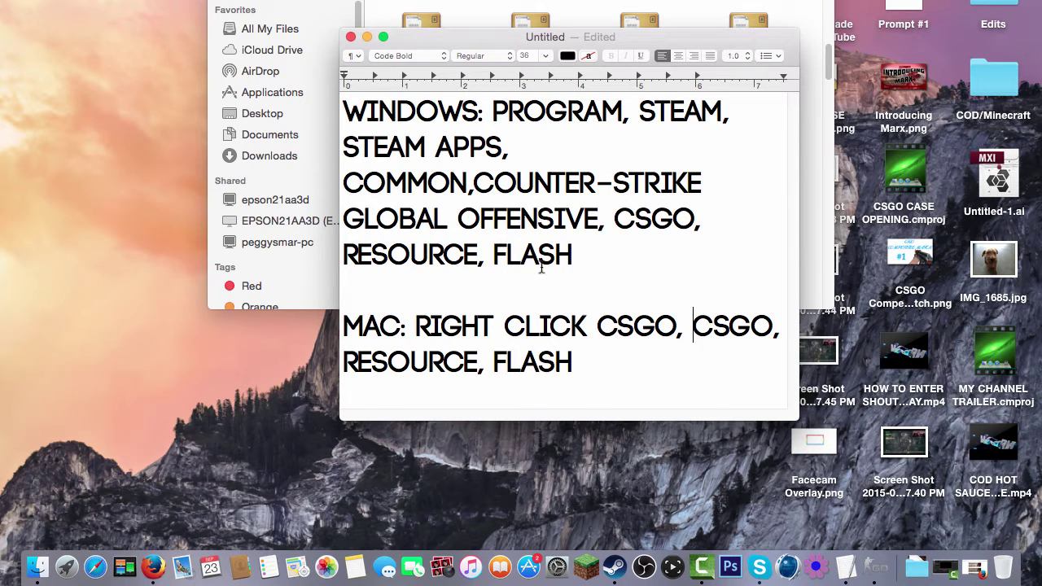
Step: Switch back to Finder and scroll the flash folder down to fontmapping.cfg
key("super+Tab")
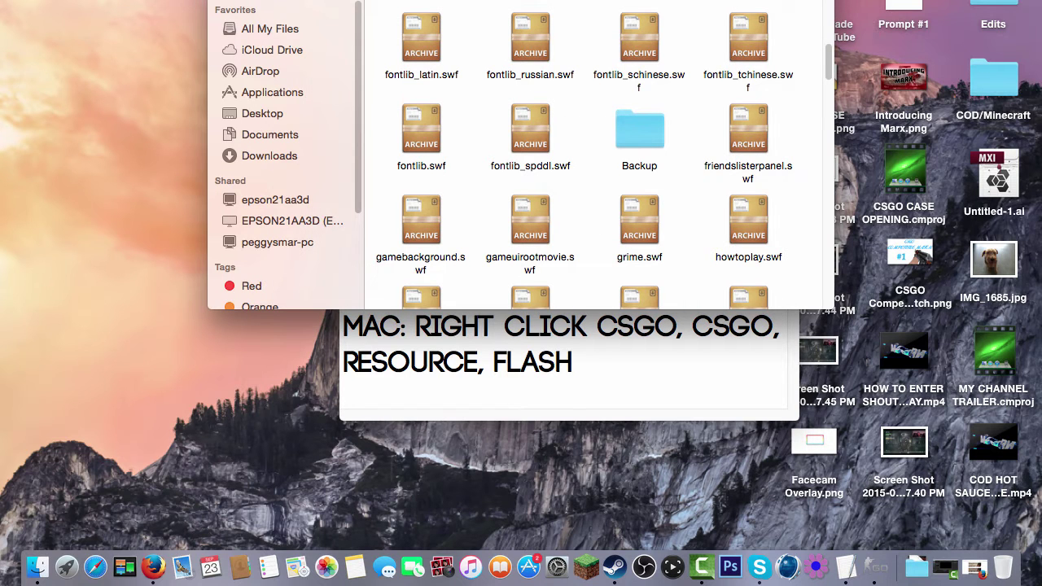
scroll(607, 178, "down", 15)
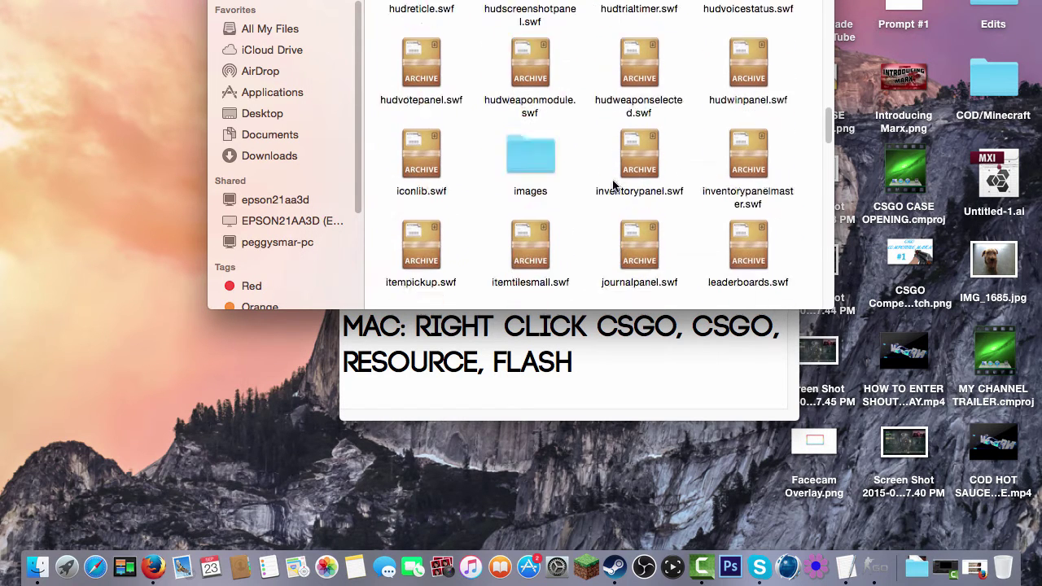
scroll(614, 185, "down", 8)
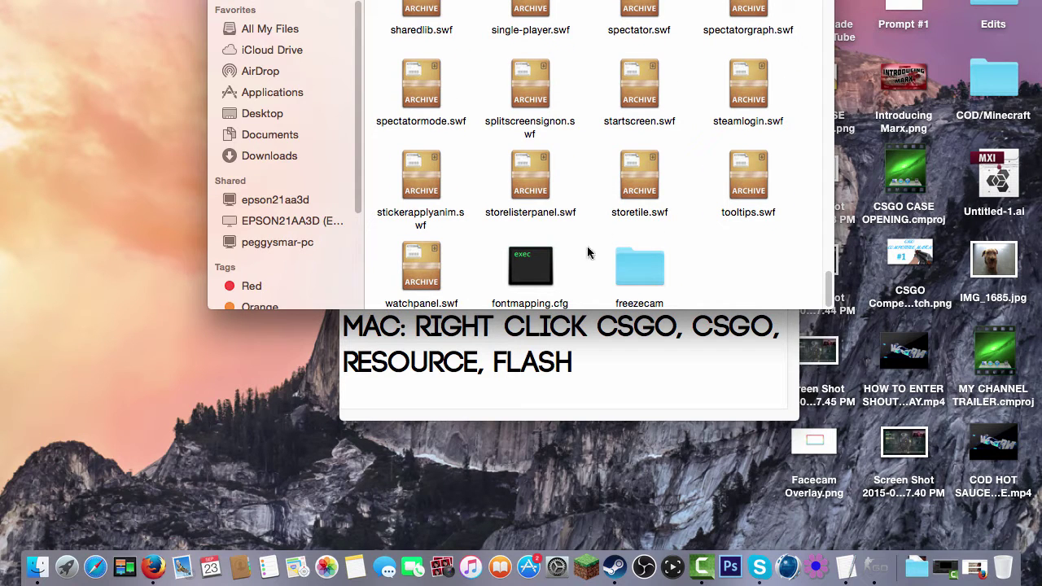
scroll(523, 221, "up", 1)
scroll(524, 222, "down", 1)
Step: Inspect the shortcut menus for fontmapping.cfg and the flash folder, then scroll back up
right_click(541, 277)
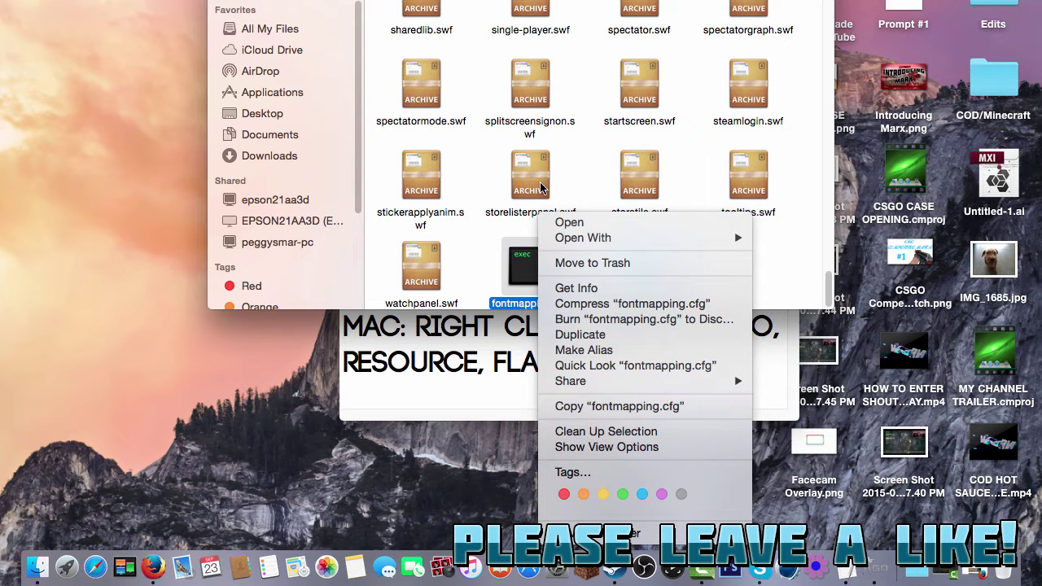
left_click(570, 154)
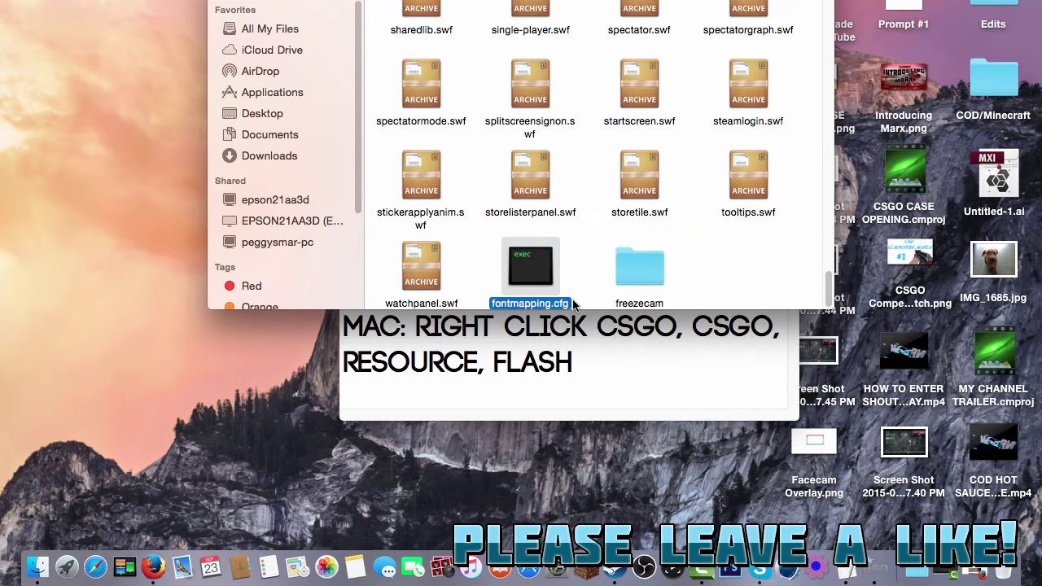
right_click(720, 263)
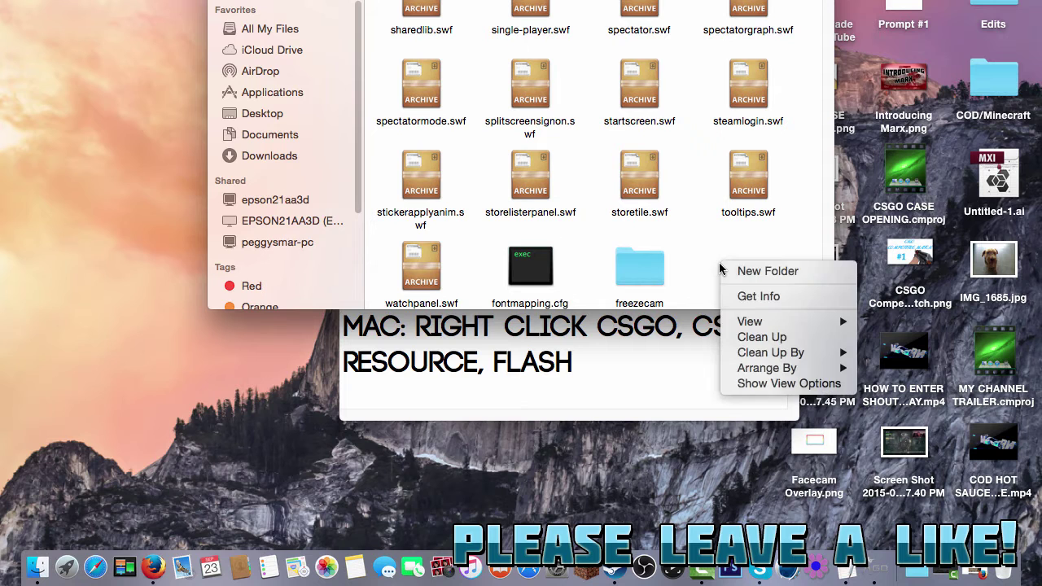
left_click(686, 233)
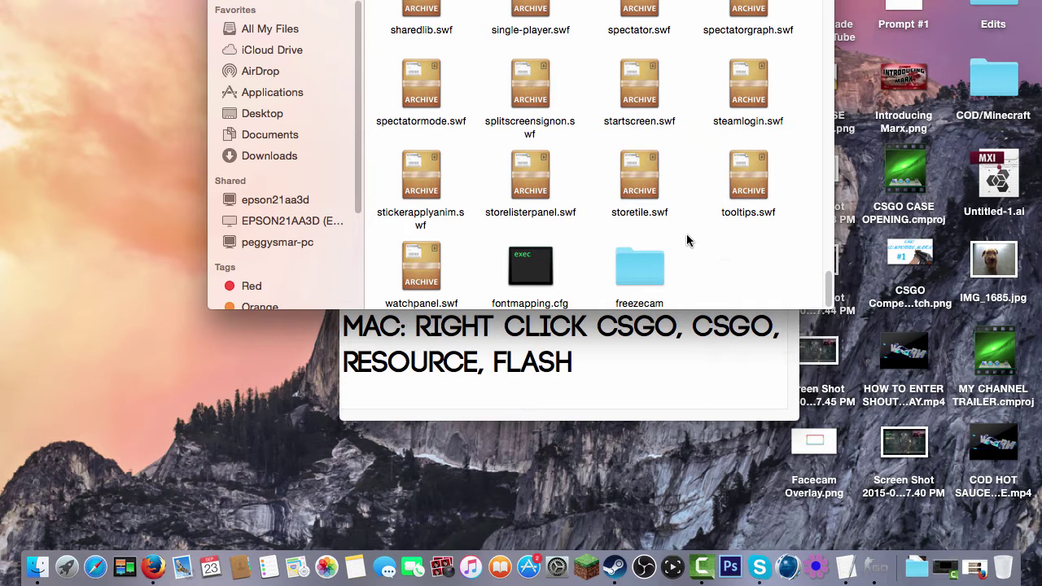
scroll(687, 236, "up", 5)
scroll(686, 233, "up", 10)
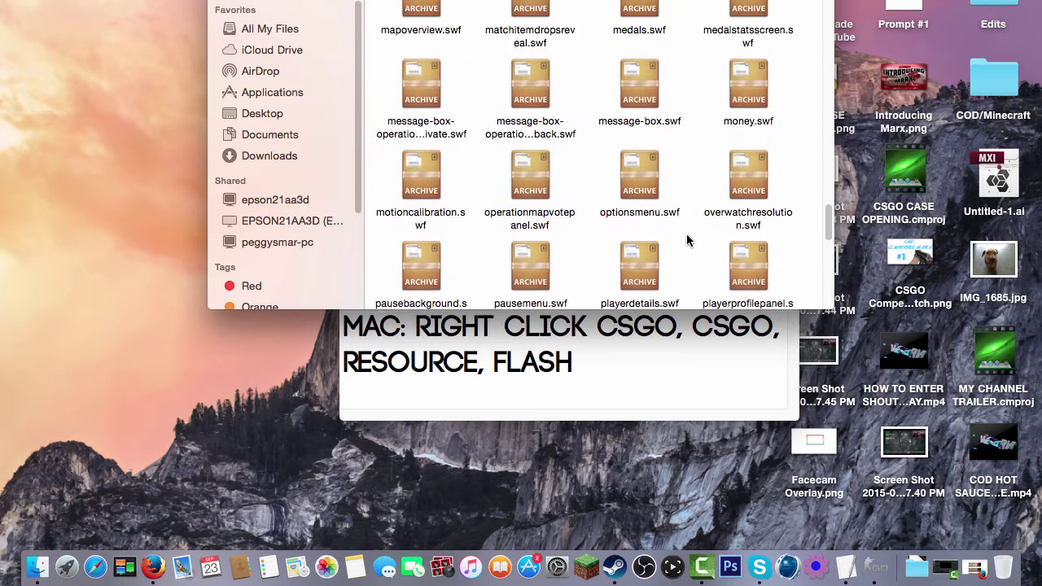
scroll(687, 233, "up", 10)
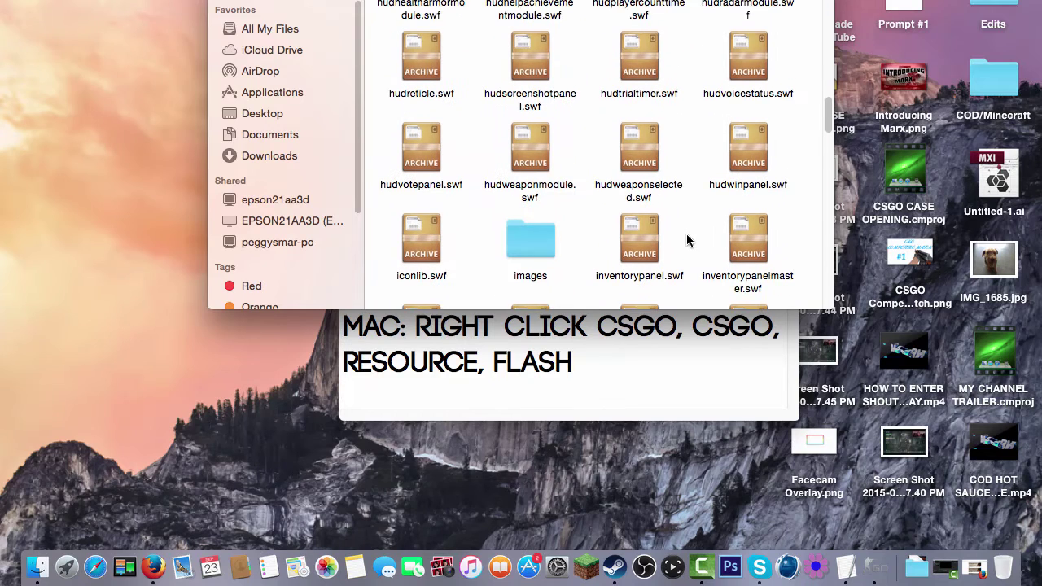
scroll(687, 233, "up", 10)
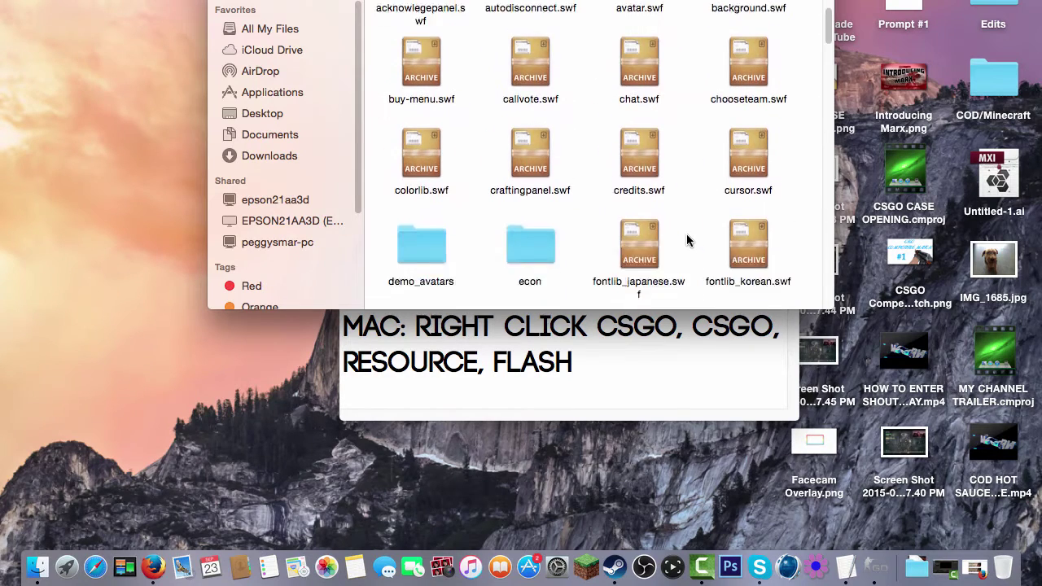
scroll(687, 234, "down", 4)
Step: Look inside the Backup folder, return to flash, and bring Firefox to the front
double_click(649, 116)
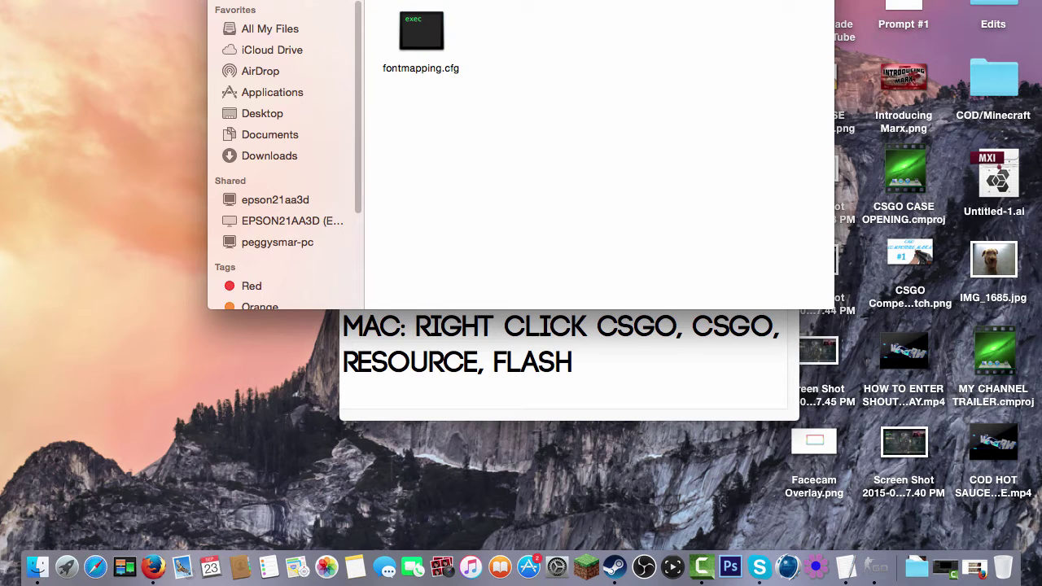
right_click(639, 54)
left_click(573, 97)
left_click_drag(272, 0, 272, 69)
left_click(224, 76)
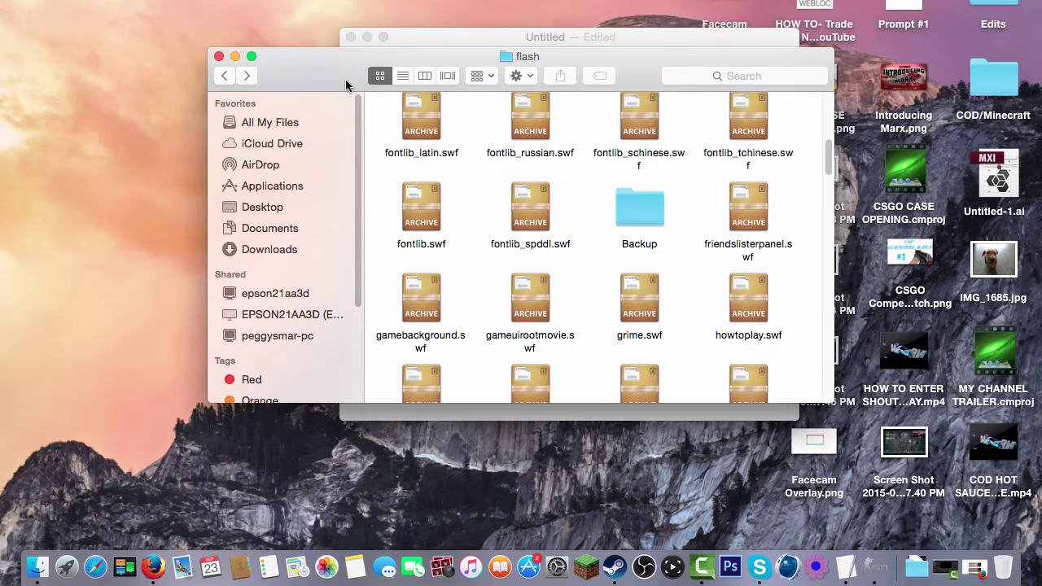
left_click_drag(337, 68, 333, 39)
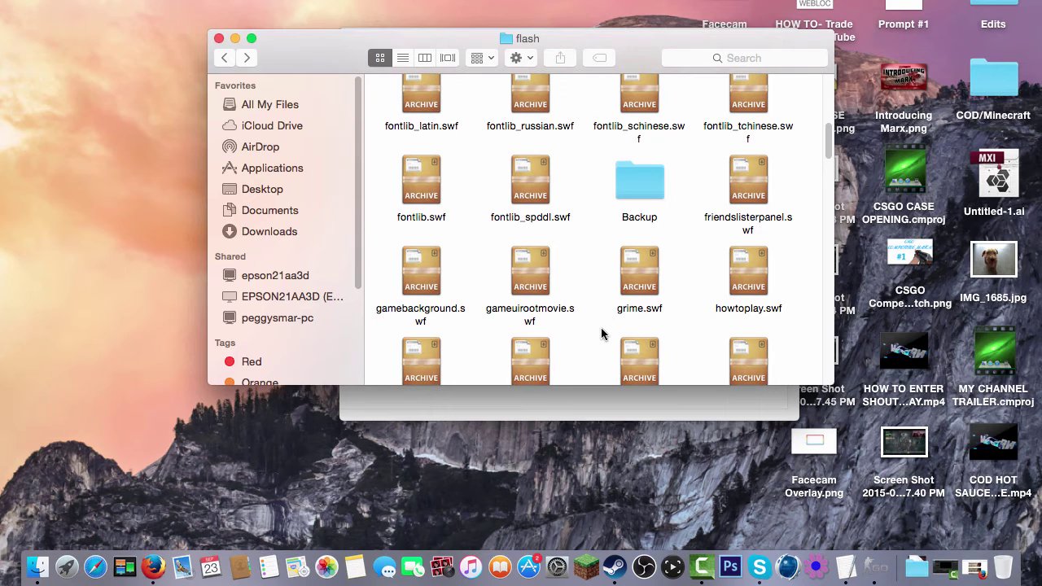
left_click(154, 568)
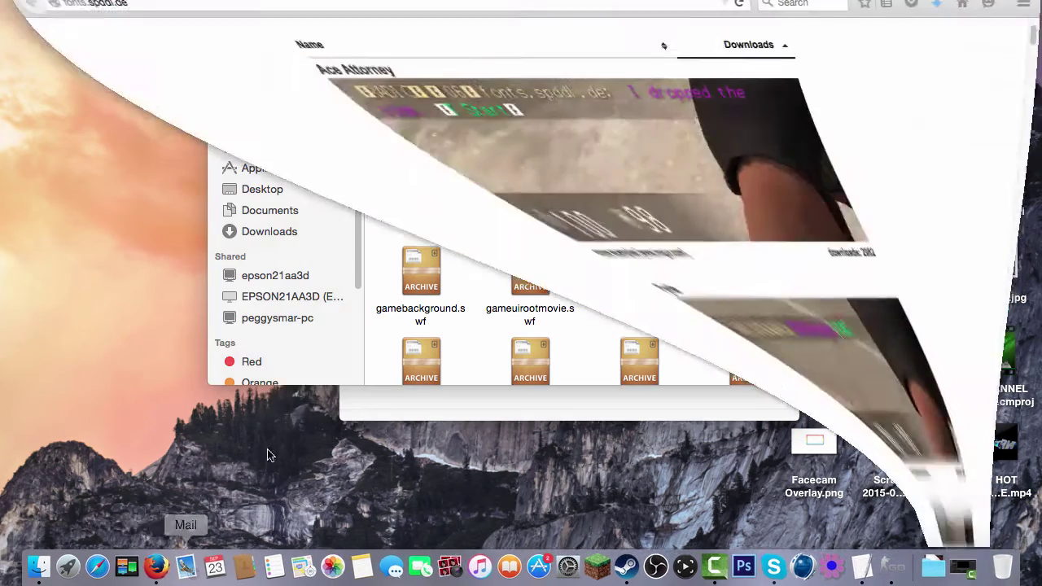
Step: Scroll the fonts.spddl.de list down to Ethon and start downloading Ethon.zip
scroll(310, 277, "up", 10)
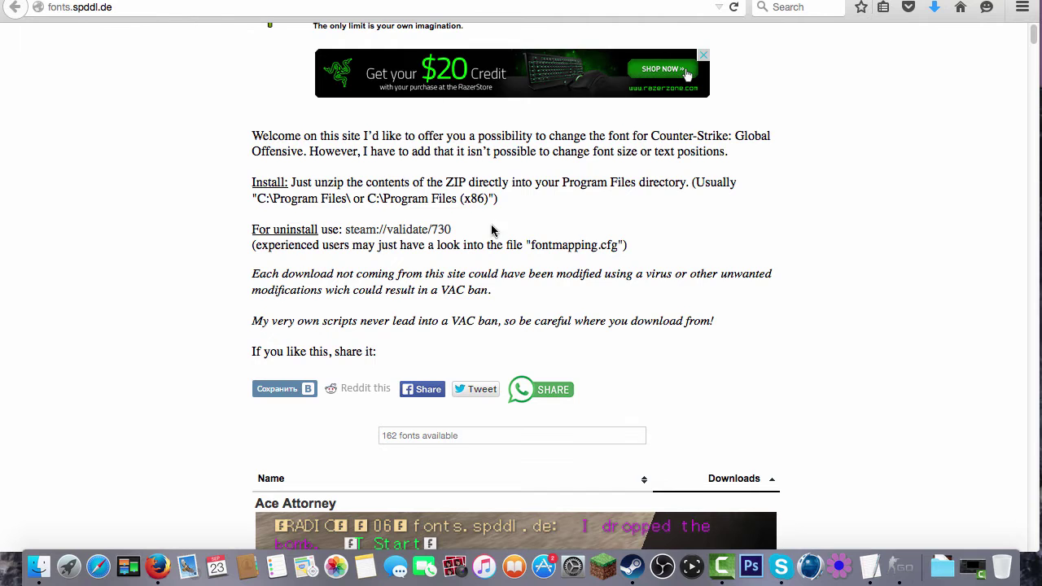
scroll(508, 340, "down", 3)
scroll(518, 373, "down", 8)
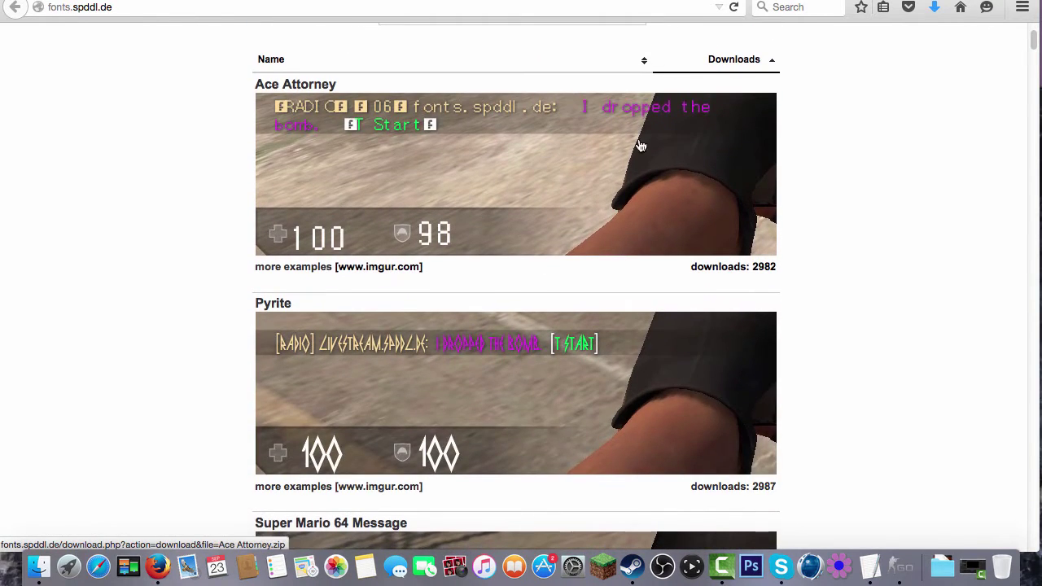
scroll(598, 400, "down", 9)
scroll(564, 424, "down", 20)
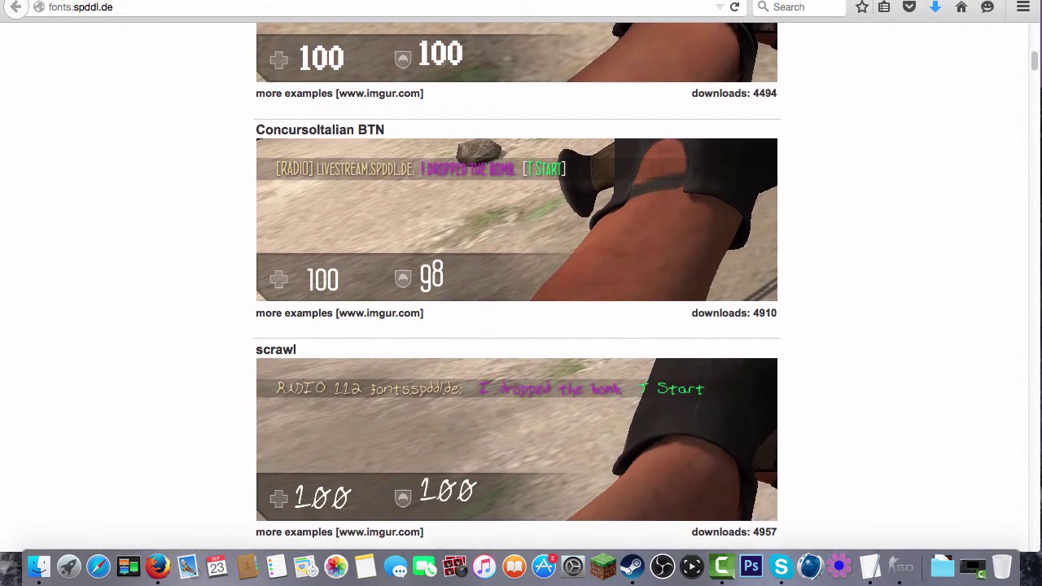
left_click_drag(1034, 57, 1034, 135)
scroll(505, 308, "down", 3)
scroll(506, 308, "down", 3)
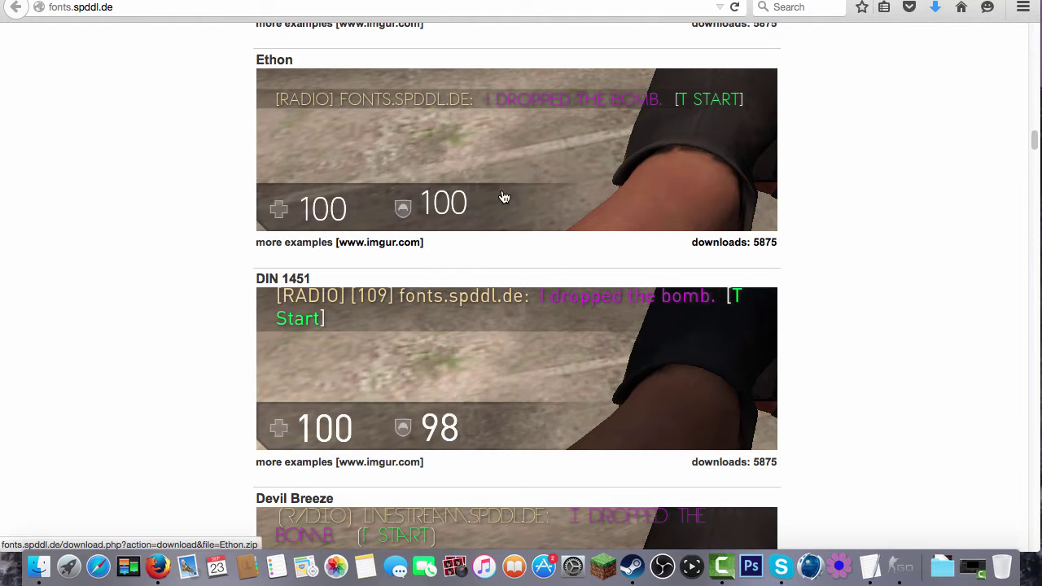
left_click(564, 192)
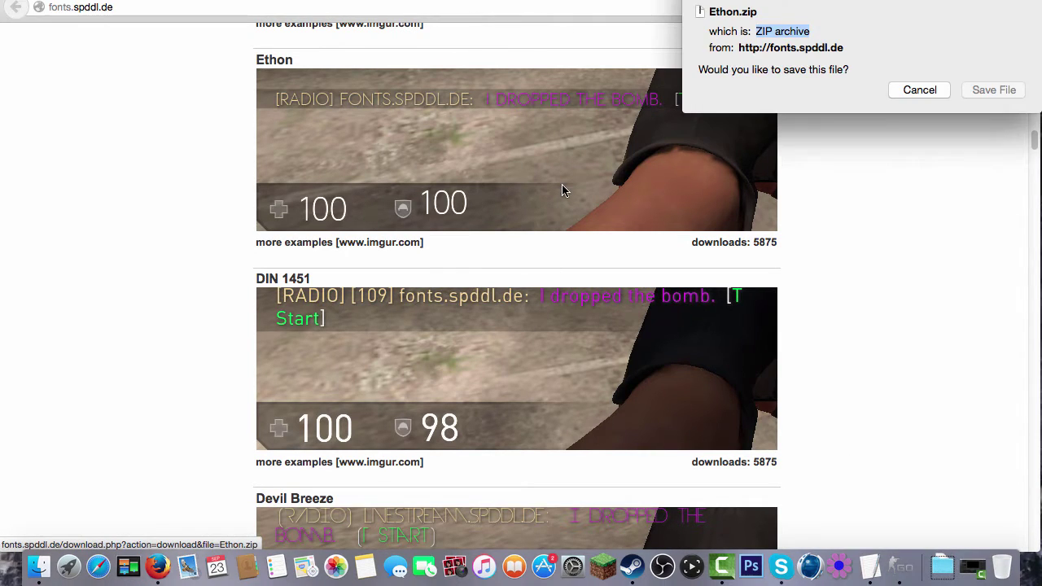
Step: Cancel the Ethon.zip save prompt, then open Launchpad
left_click_drag(872, 1, 790, 59)
mouse_move(699, 128)
left_mouse_down()
mouse_move(620, 130)
mouse_move(693, 133)
left_mouse_up()
left_click(654, 134)
double_click(684, 127)
left_click(699, 129)
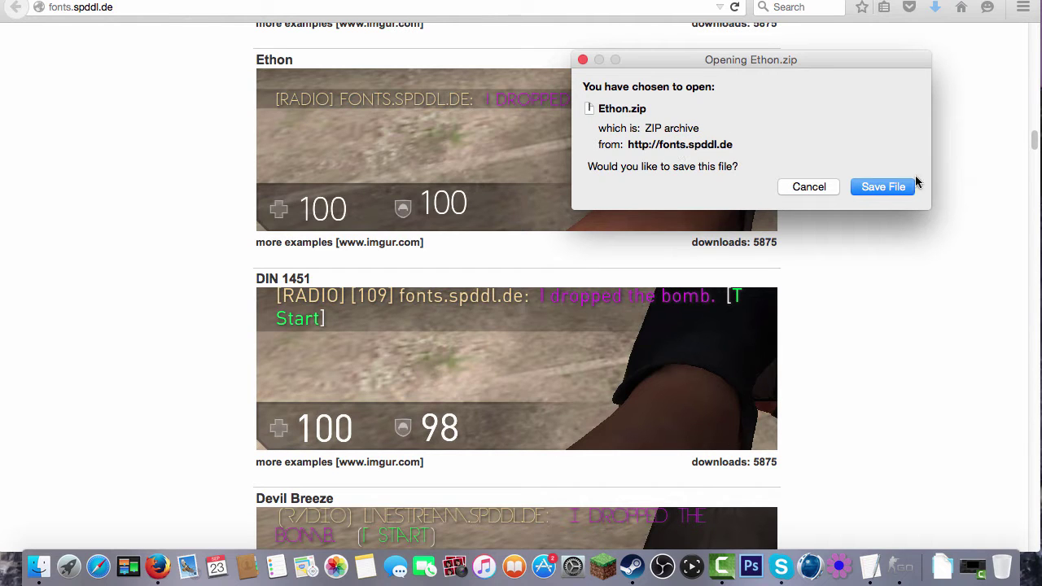
left_click(814, 188)
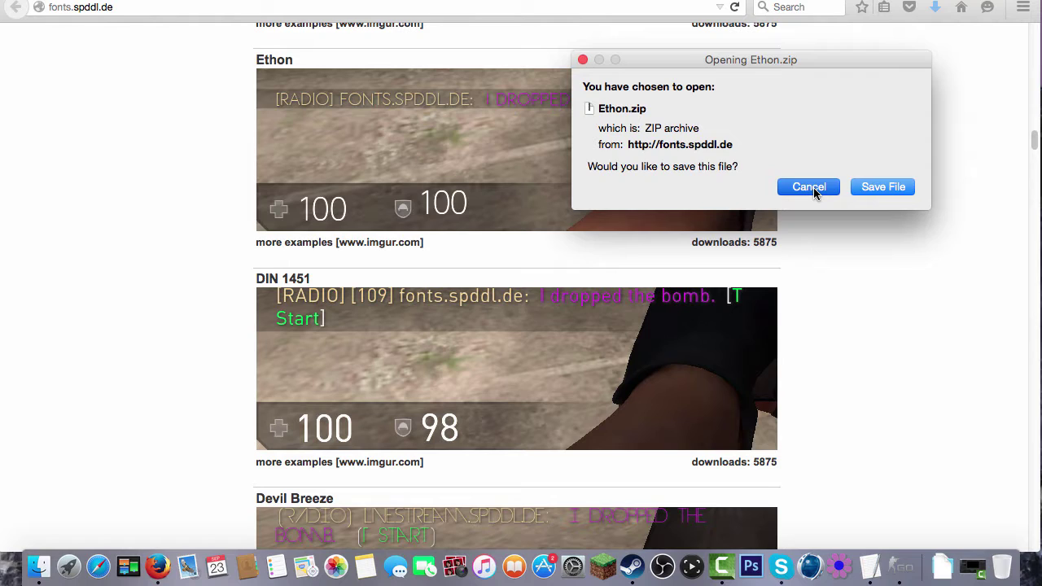
left_click(69, 568)
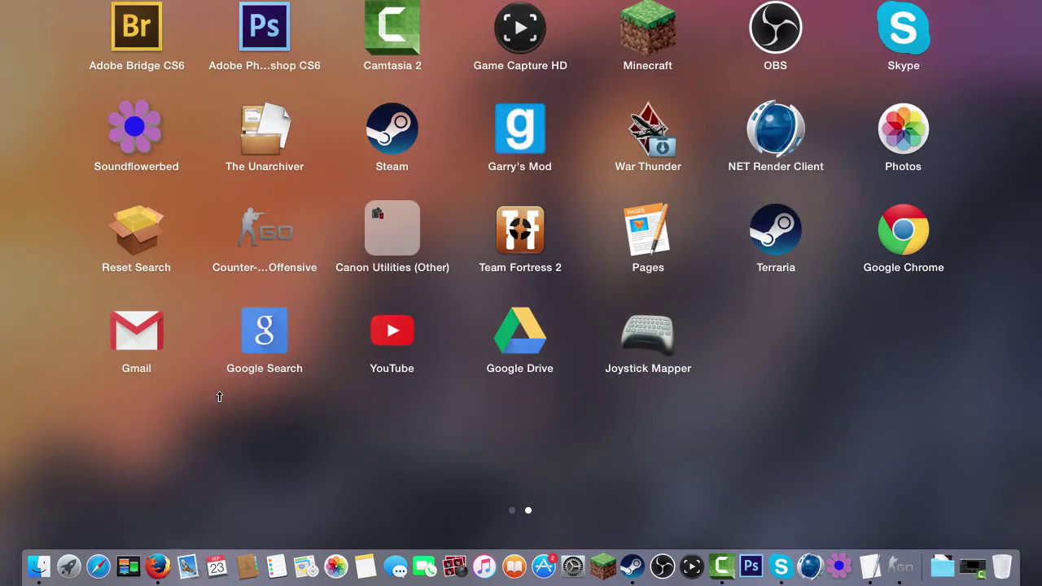
scroll(644, 403, "left", 5)
scroll(643, 403, "right", 5)
left_click(105, 509)
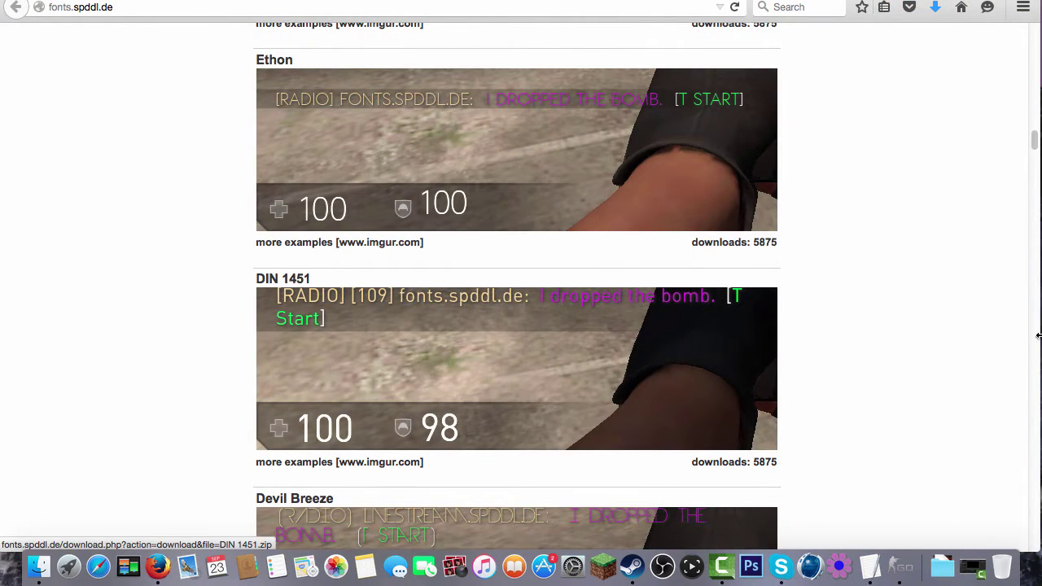
left_click(945, 566)
Step: Open the Downloads stack, scroll to SignPainter.zip and extract it
left_click(949, 566)
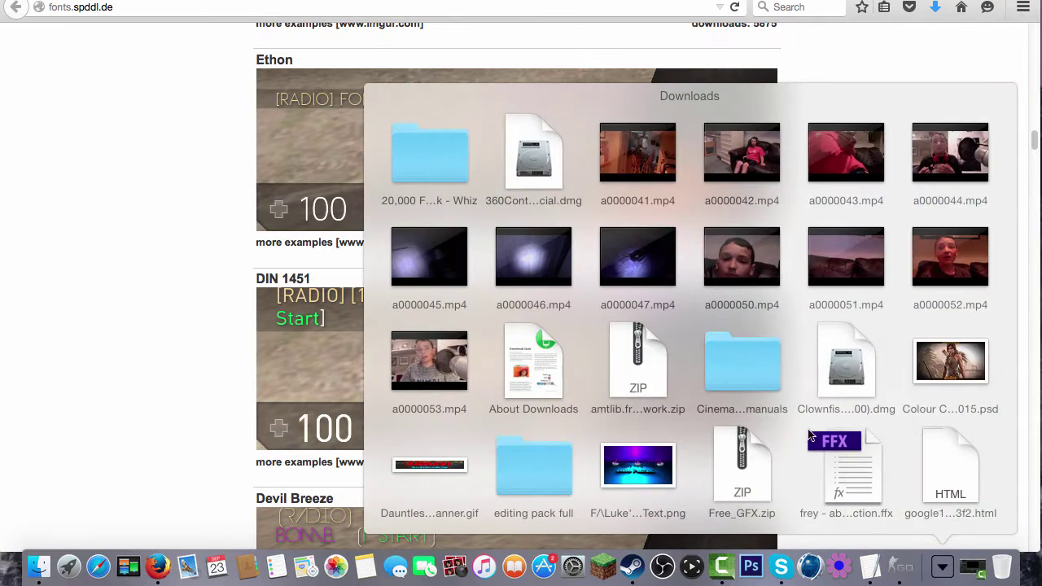
scroll(710, 457, "down", 5)
scroll(710, 457, "up", 5)
scroll(832, 431, "down", 2)
scroll(832, 434, "down", 5)
scroll(712, 424, "down", 1)
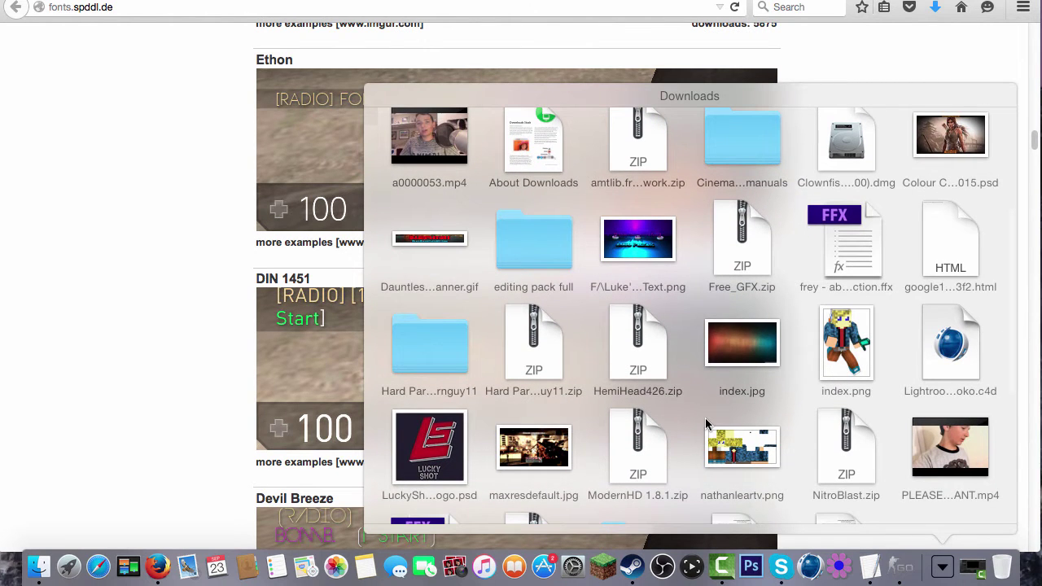
scroll(706, 422, "down", 5)
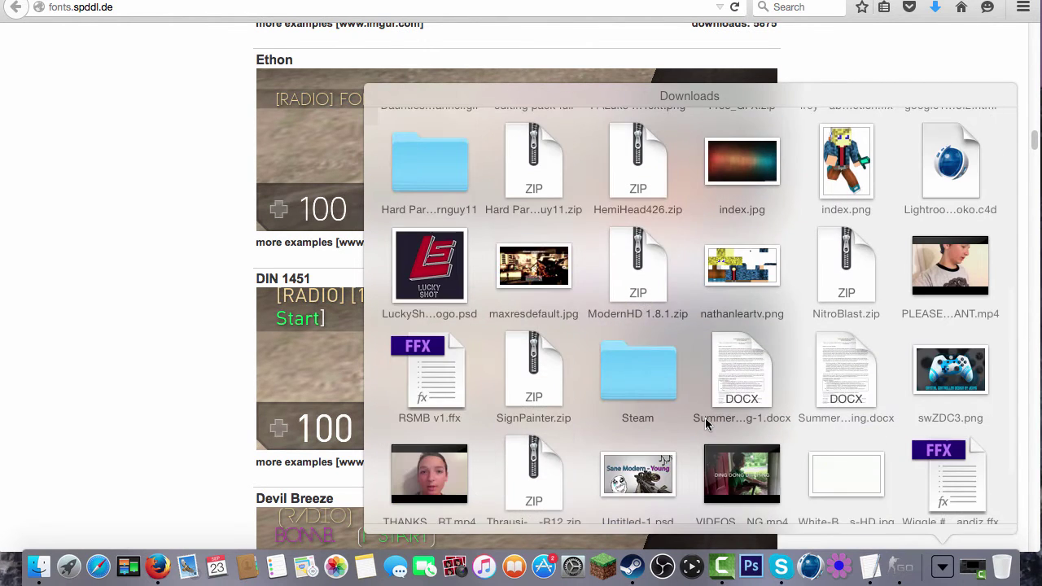
scroll(705, 422, "down", 2)
scroll(705, 421, "down", 1)
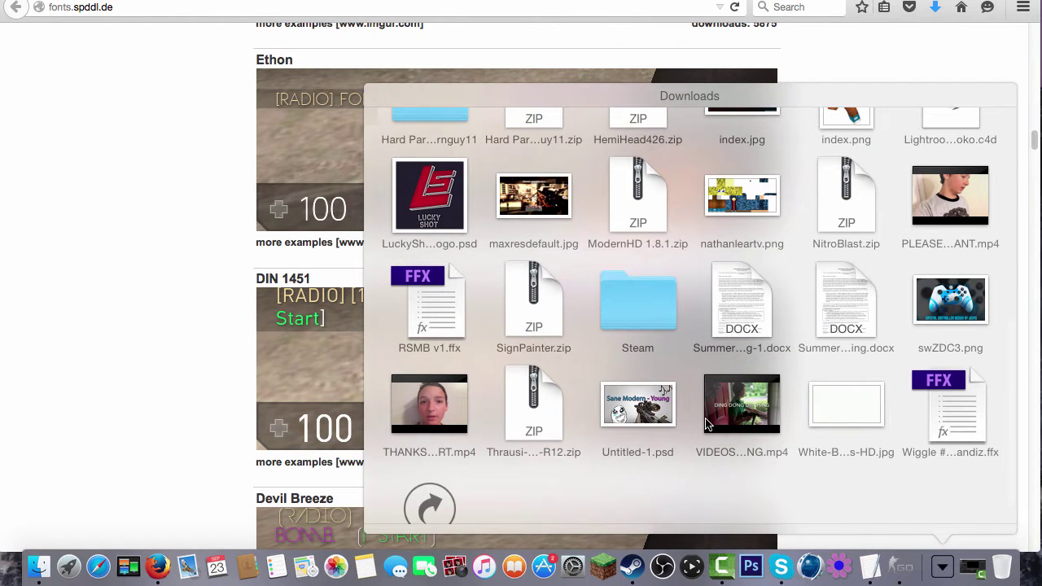
left_click(536, 317)
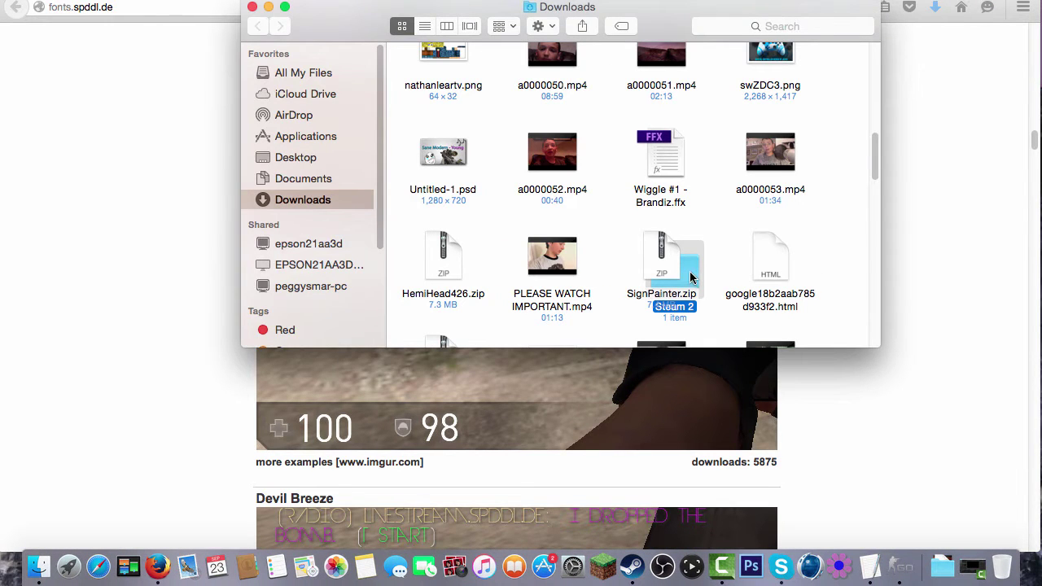
Step: Drill from Steam 2 through SteamApps, common, Counter-Strike Global Offensive, csgo and resource into flash
double_click(677, 268)
left_click_drag(350, 24, 475, 75)
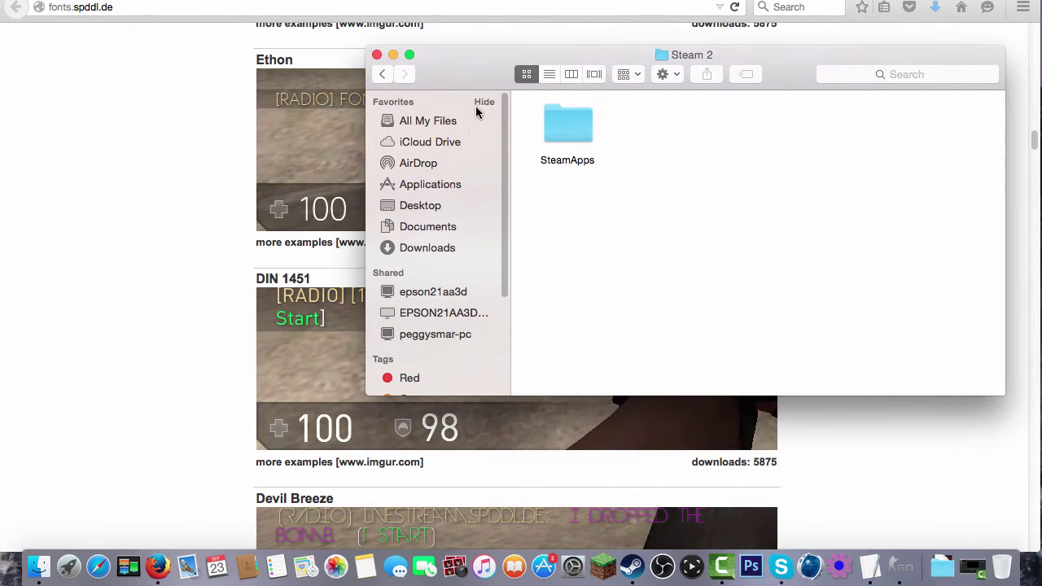
double_click(568, 131)
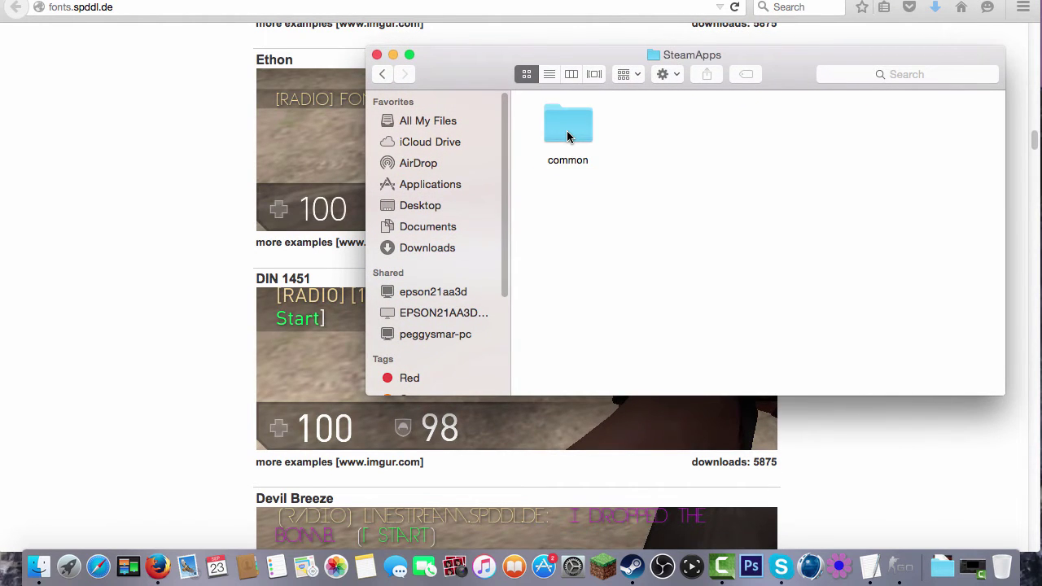
double_click(568, 131)
double_click(567, 130)
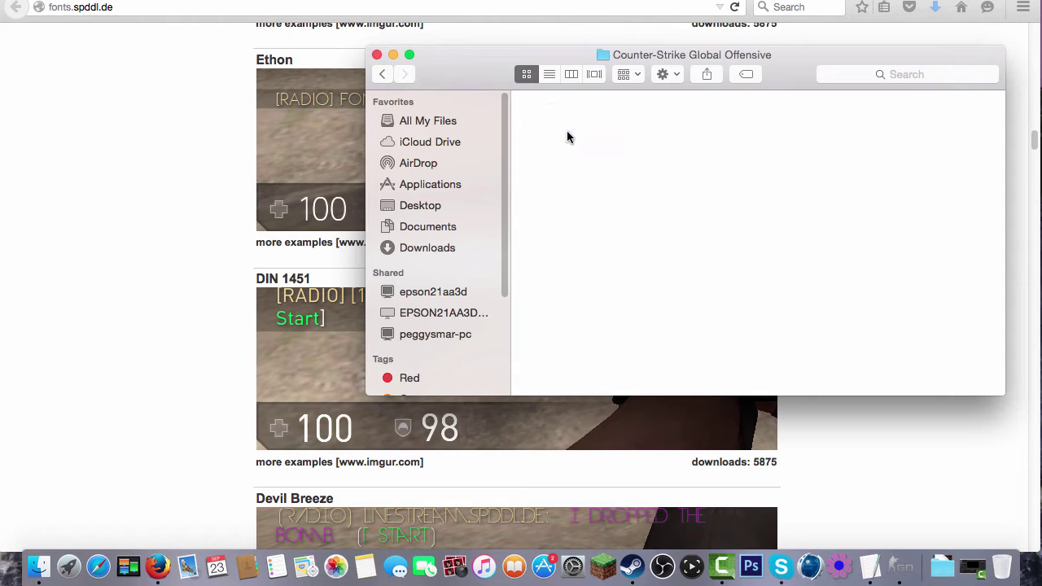
double_click(568, 130)
double_click(568, 130)
double_click(567, 130)
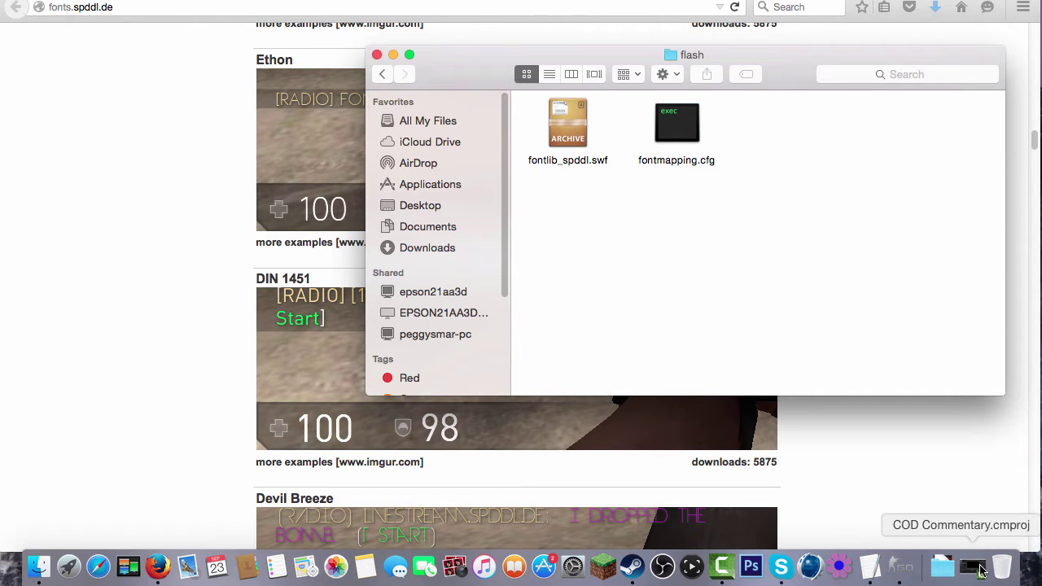
left_click_drag(617, 0, 249, 212)
Step: Copy fontlib_spddl.swf and fontmapping.cfg into the game's flash folder, replacing both originals
left_click_drag(443, 78, 583, 31)
left_click(225, 32)
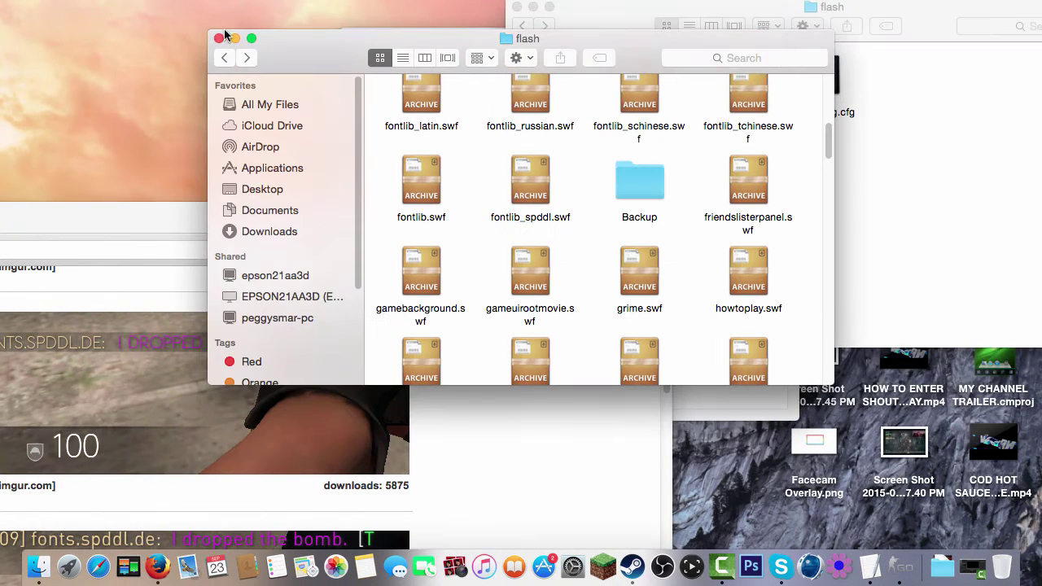
left_click_drag(311, 32, 134, 0)
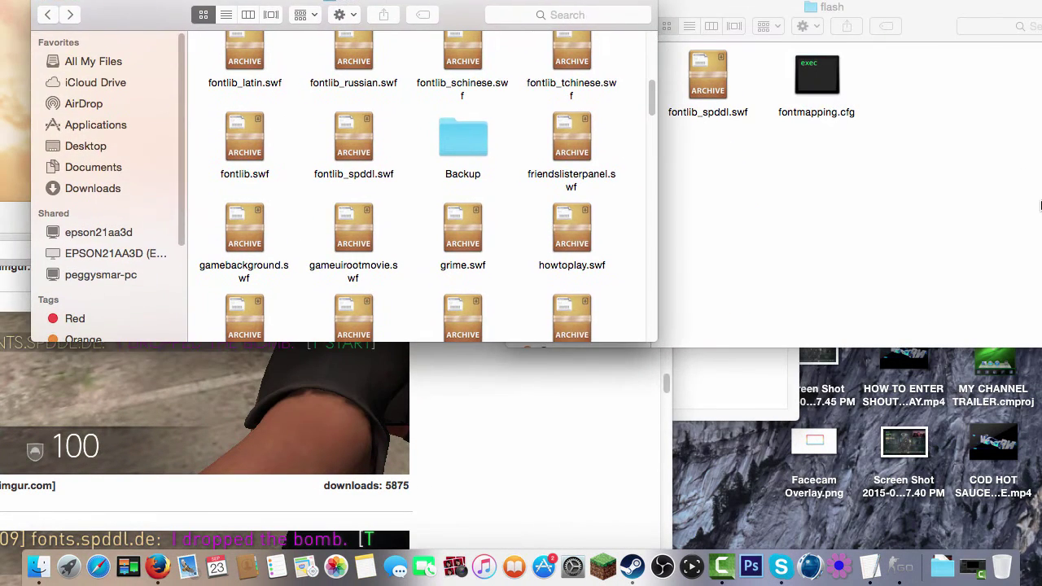
left_click(720, 77)
left_click_drag(876, 72, 687, 96)
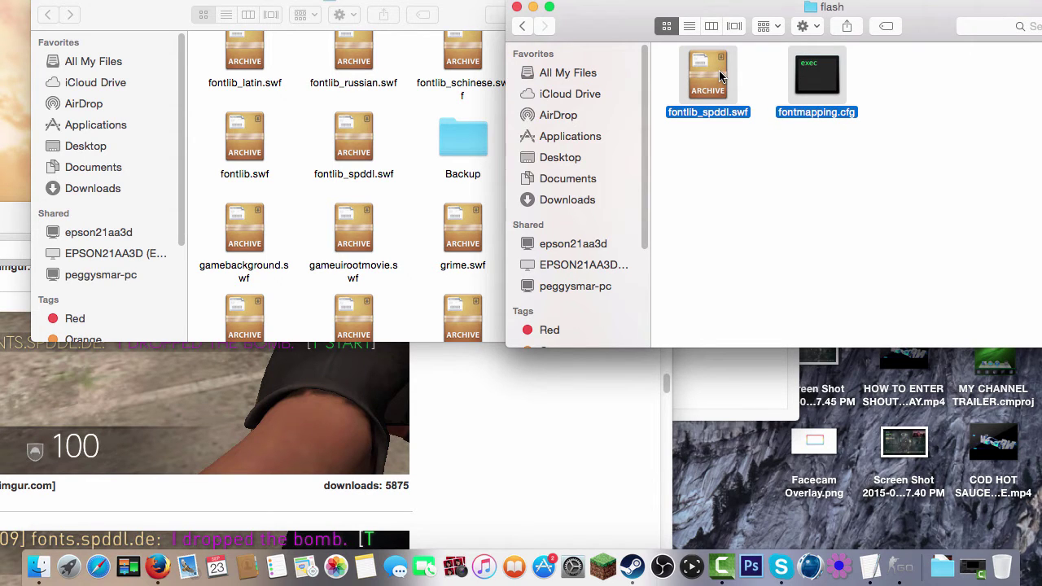
left_click_drag(720, 77, 427, 195)
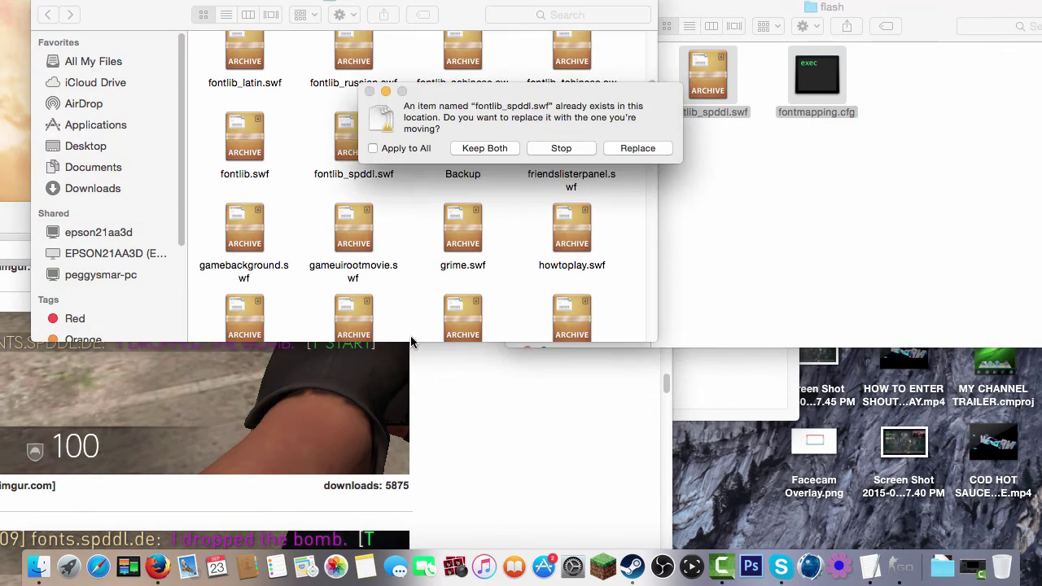
left_click(638, 148)
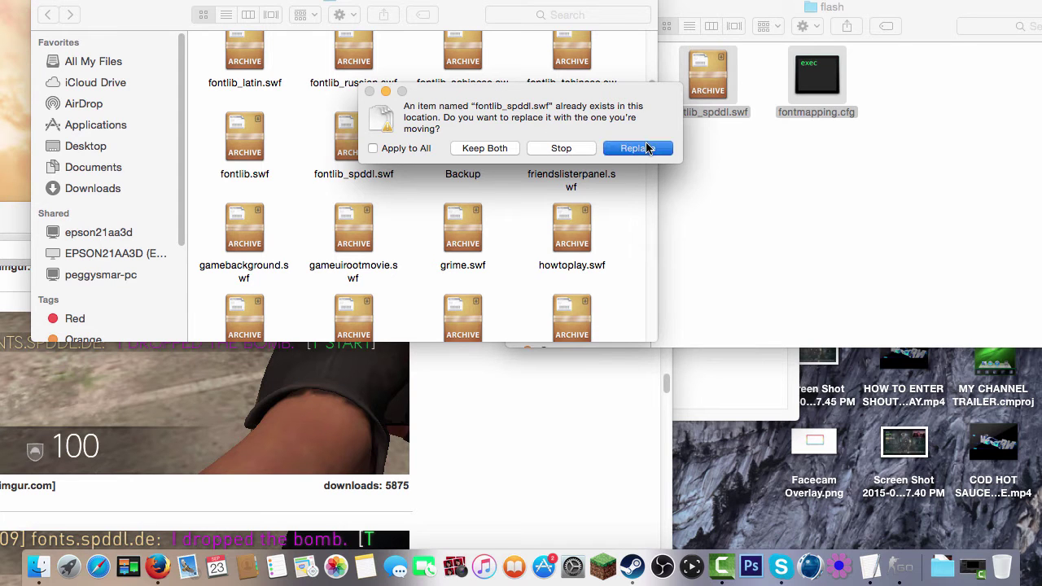
left_click(640, 149)
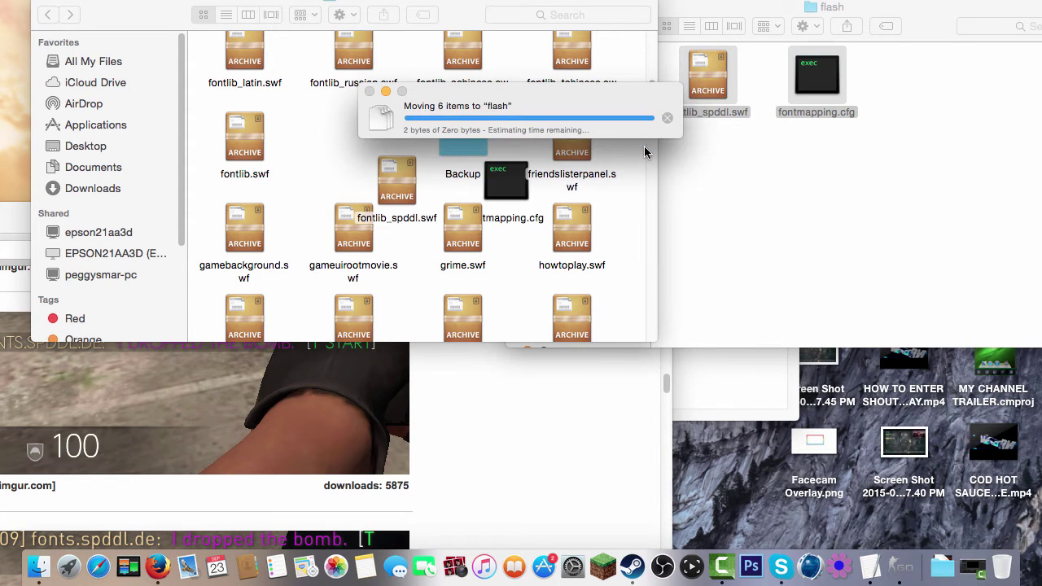
Step: Clean up the flash folder's icons and launch CS:GO to see the new font
right_click(324, 147)
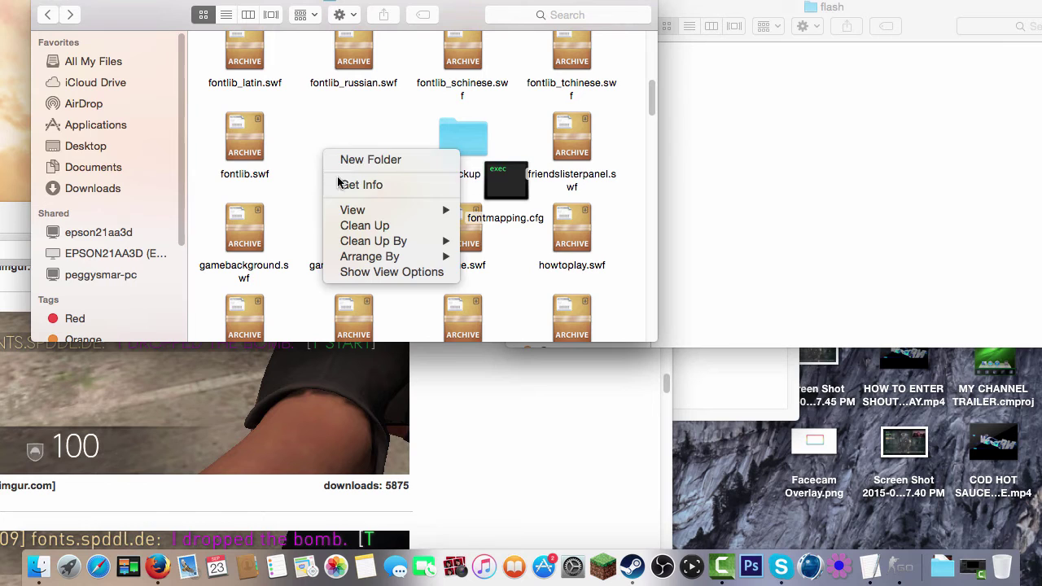
left_click(349, 223)
left_click_drag(454, 27, 487, 91)
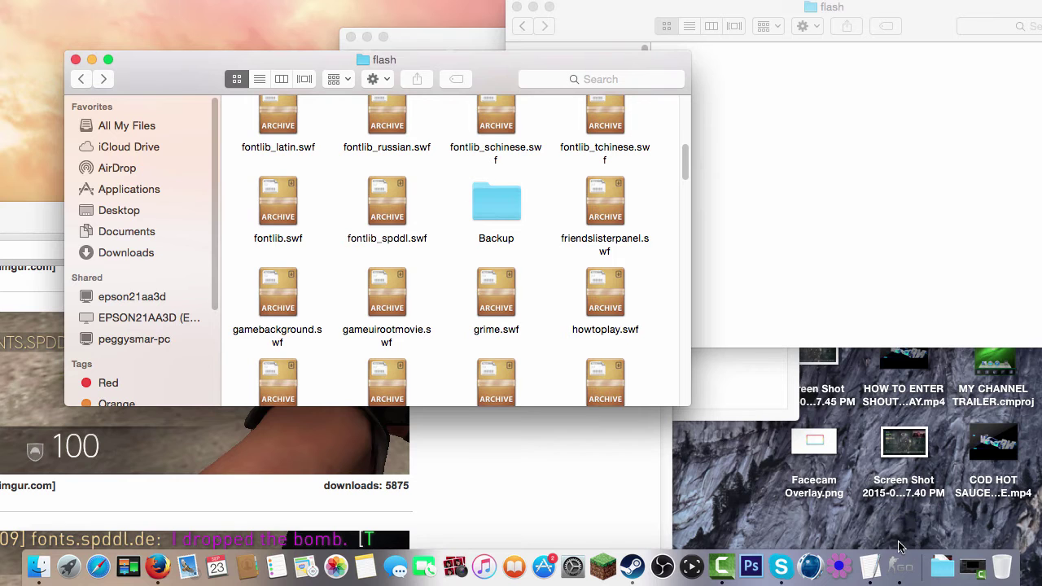
left_click(901, 567)
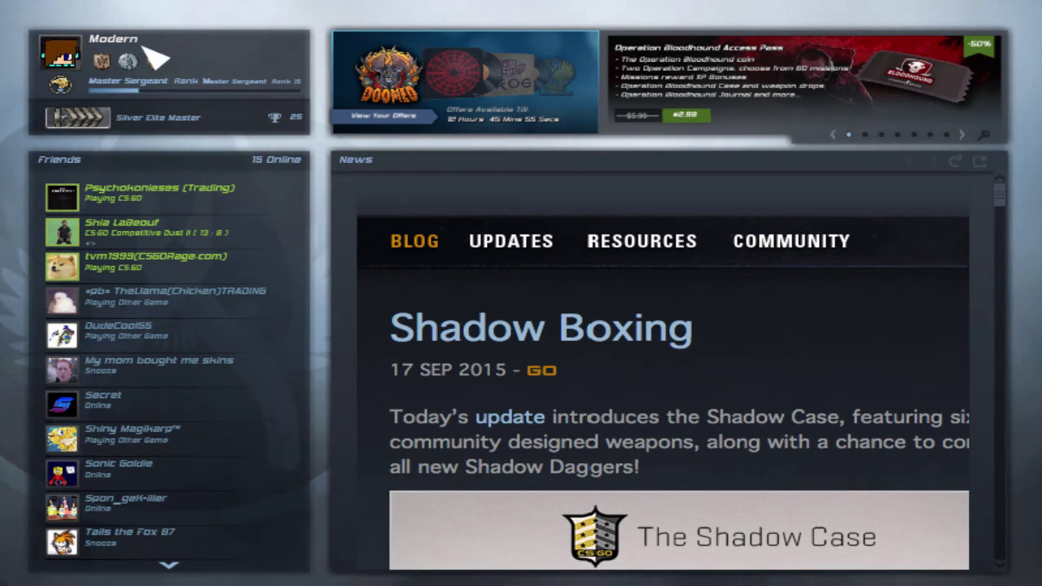